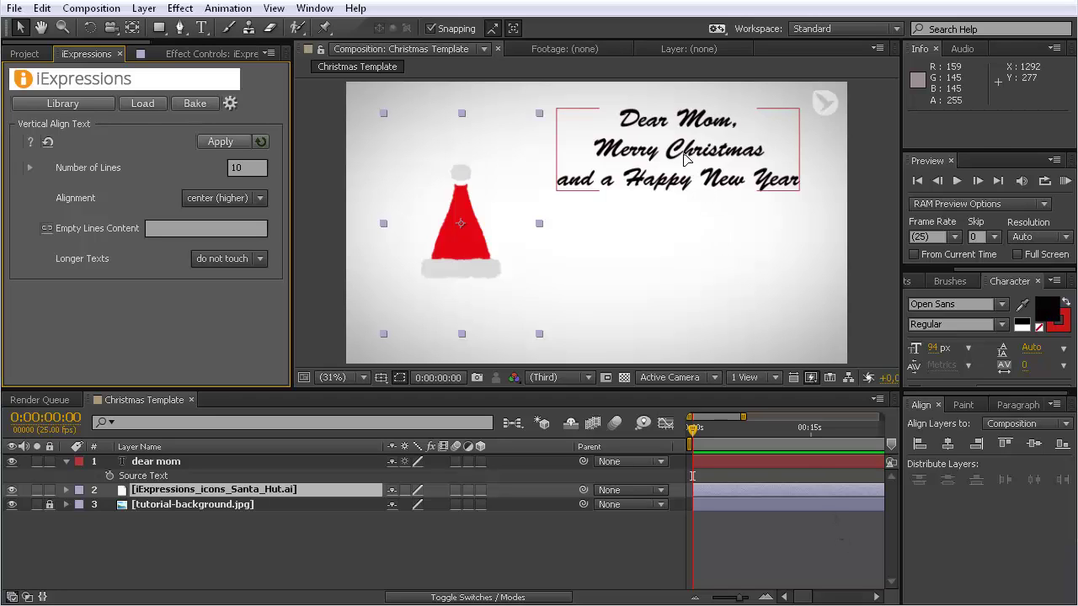
Move the Dear Mom greeting down so it sits level with the Santa hat.
{"action": "left_click_drag", "start_coordinate": [686, 160], "coordinate": [683, 225]}
{"action": "left_click", "coordinate": [839, 247]}
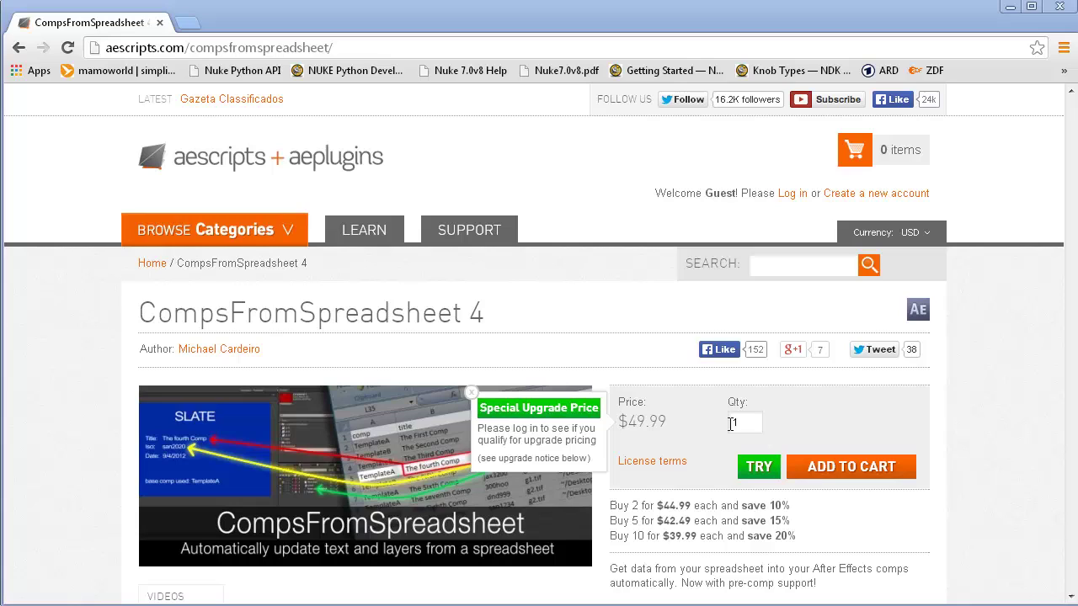
{"action": "mouse_move", "coordinate": [133, 295]}
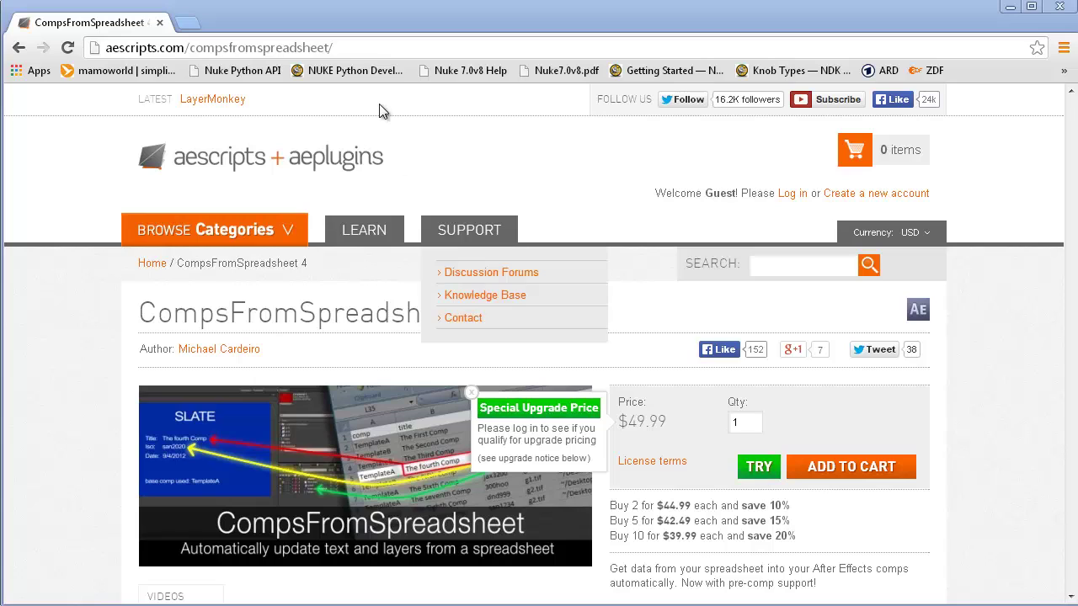
{"action": "left_click_drag", "start_coordinate": [334, 48], "coordinate": [59, 48]}
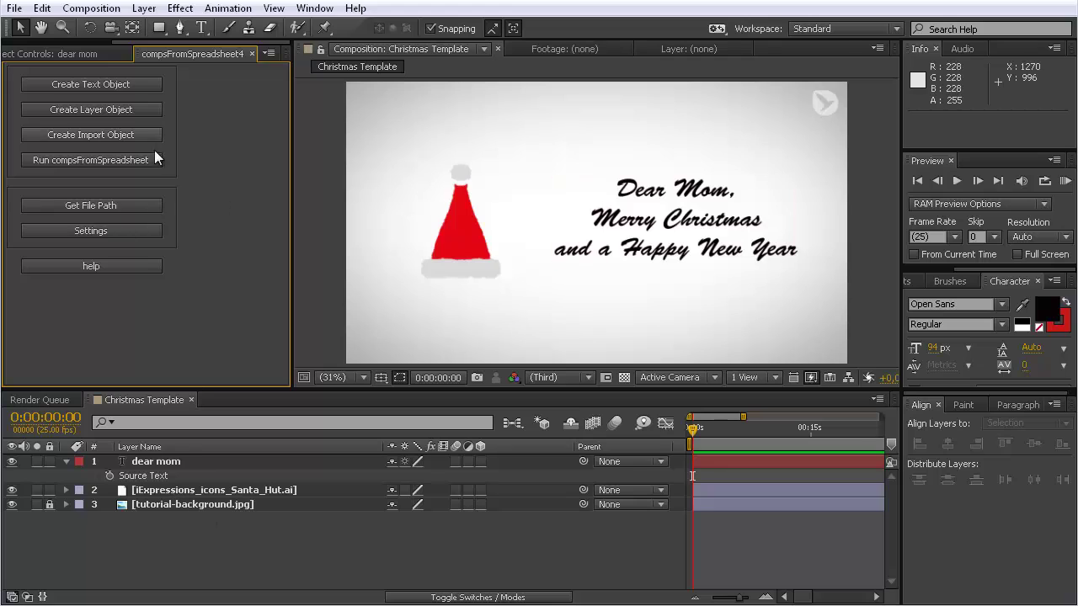
Select the dear mom text layer in the timeline.
{"action": "left_click", "coordinate": [141, 479]}
{"action": "left_click", "coordinate": [156, 461]}
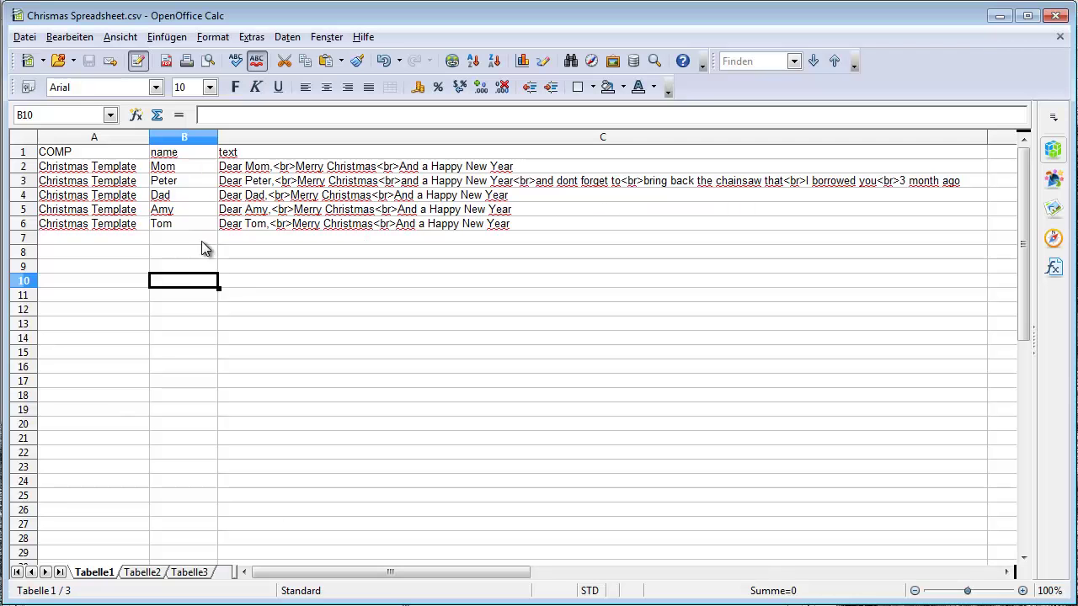
{"action": "left_click", "coordinate": [244, 153]}
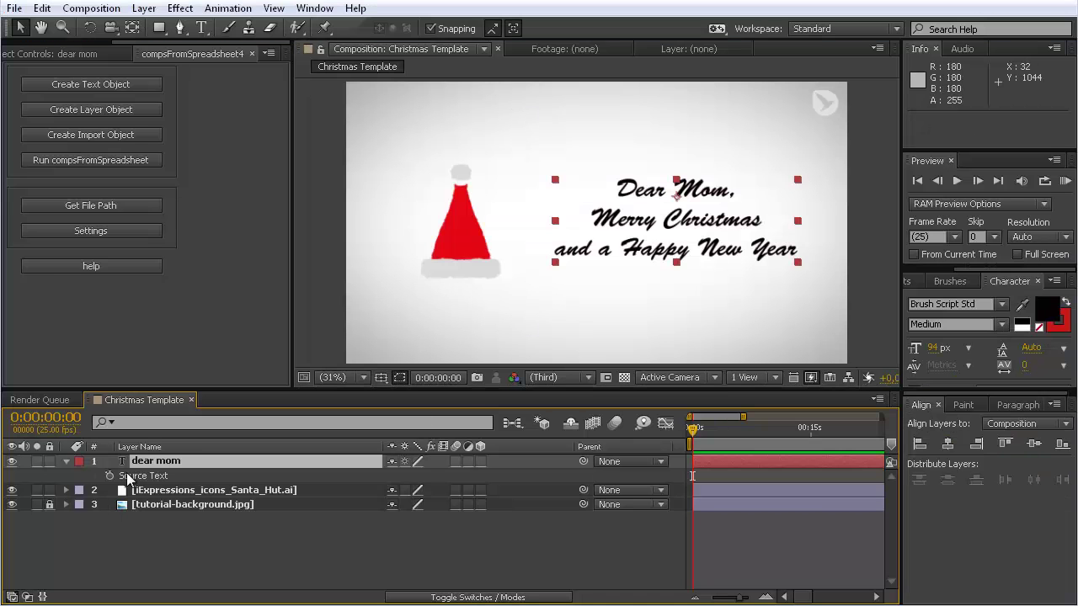
Rename the dear mom layer to ^text and show the Project panel's items.
{"action": "left_click", "coordinate": [173, 462]}
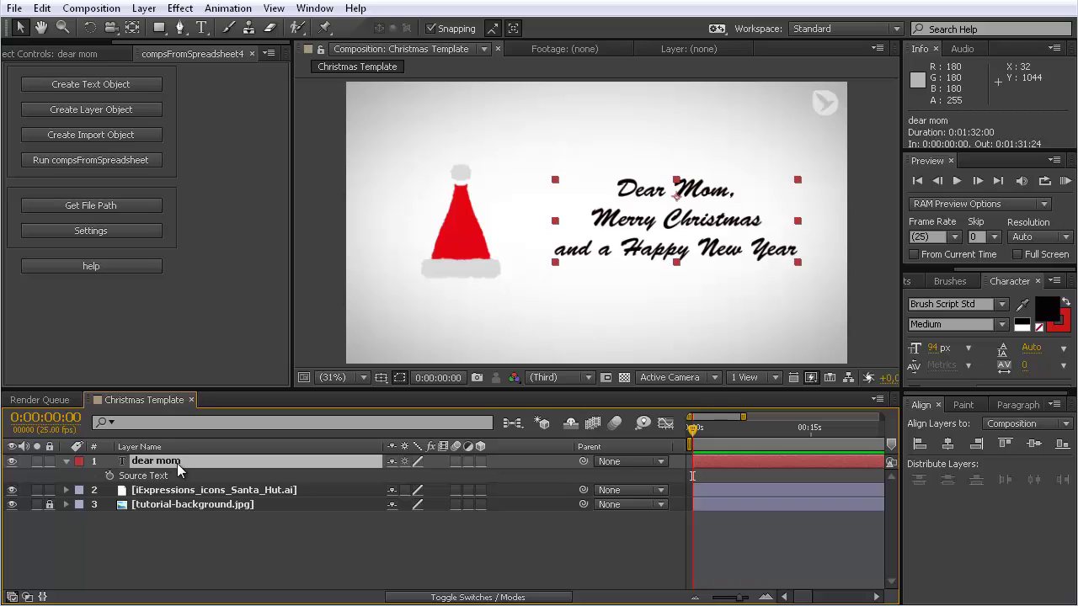
{"action": "key", "text": "Return"}
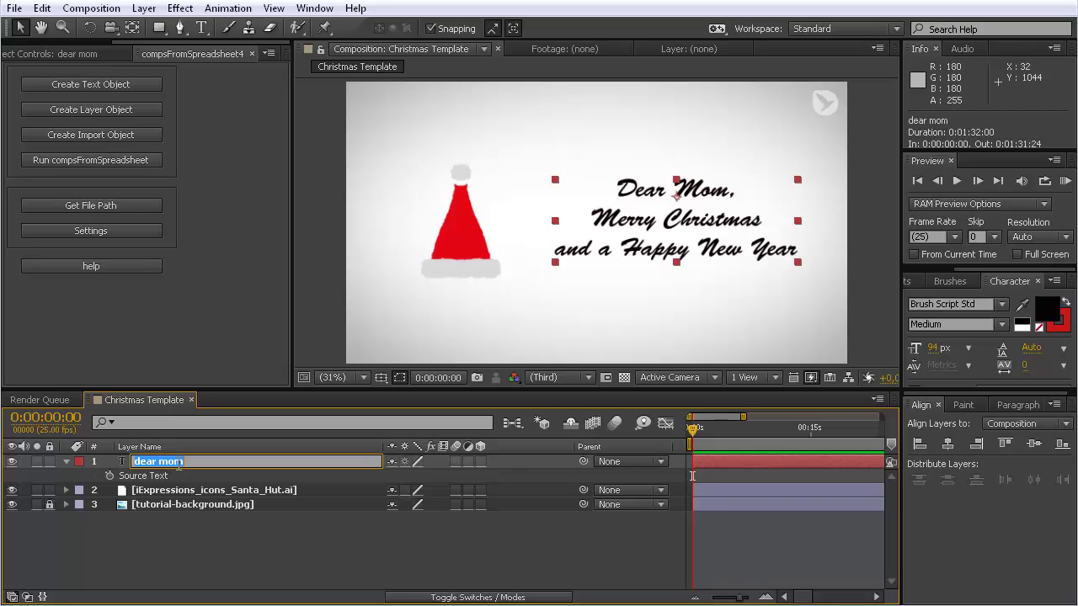
{"action": "type", "text": "^"}
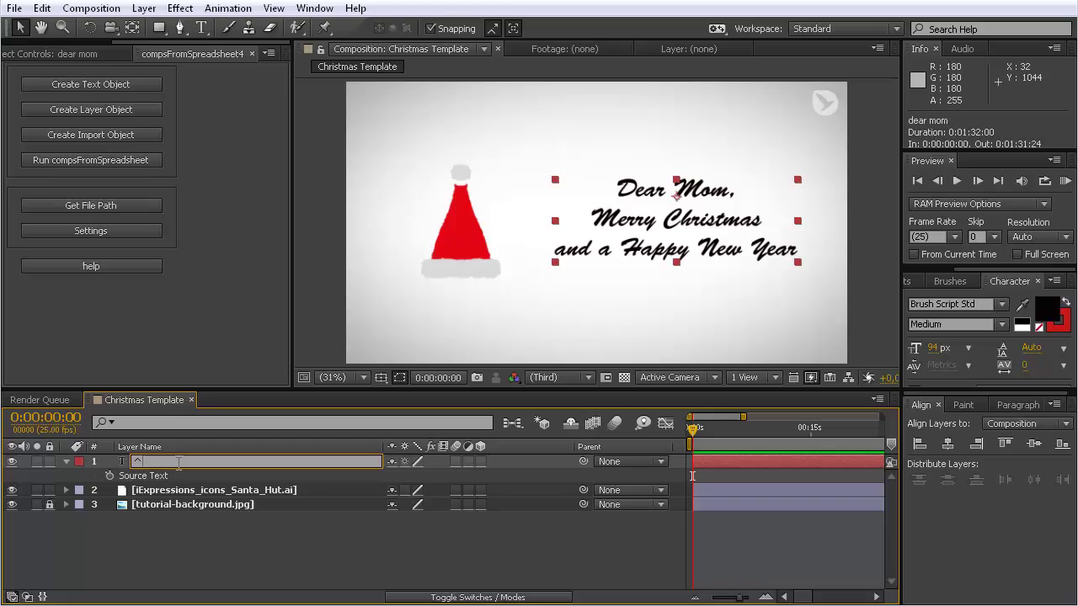
{"action": "type", "text": "text"}
{"action": "left_click", "coordinate": [203, 546]}
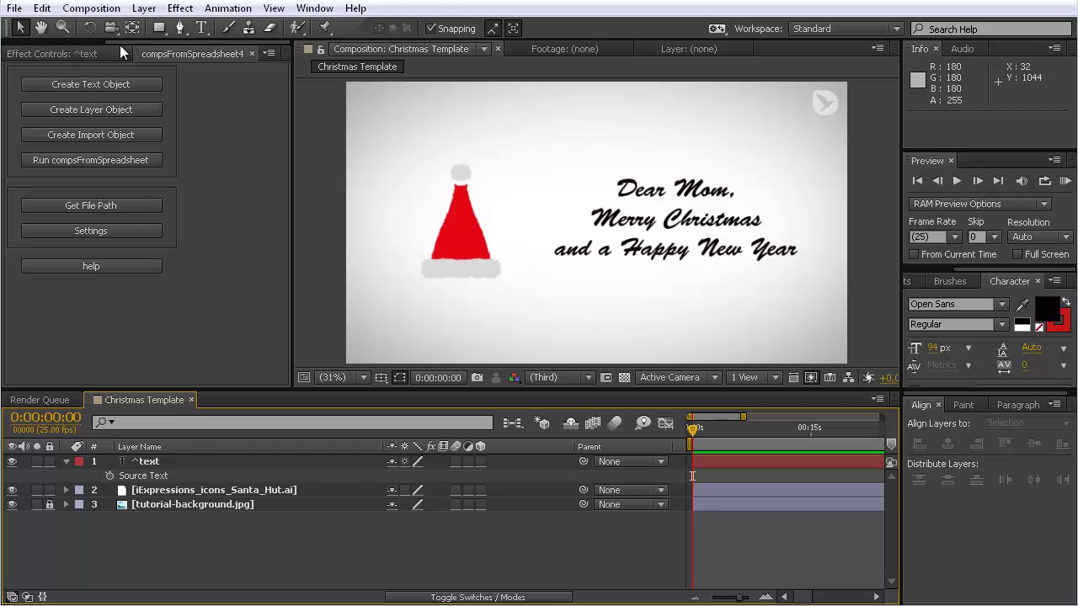
{"action": "left_click_drag", "start_coordinate": [126, 43], "coordinate": [26, 47]}
{"action": "left_click", "coordinate": [24, 54]}
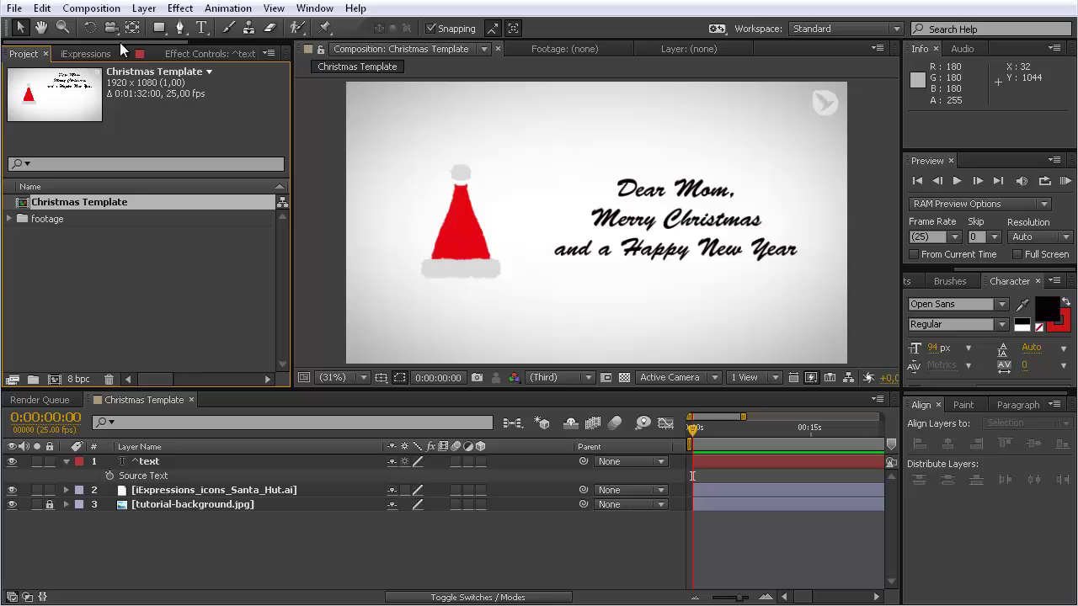
Run compsFromSpreadsheet4 on the Chrismas Spreadsheet.csv file.
{"action": "left_click_drag", "start_coordinate": [120, 42], "coordinate": [224, 40]}
{"action": "left_click", "coordinate": [209, 51]}
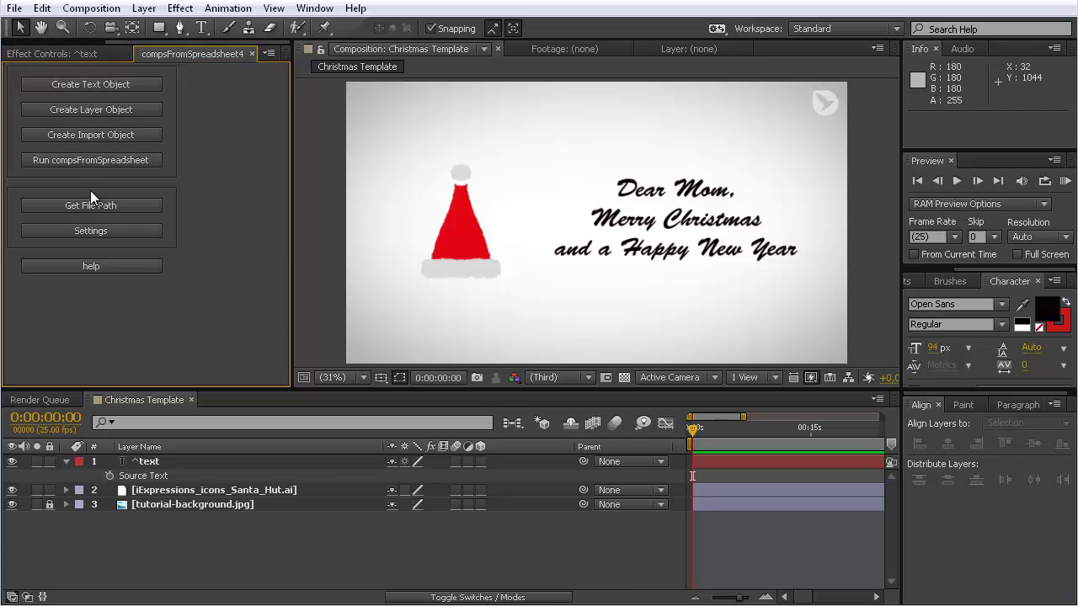
{"action": "left_click", "coordinate": [63, 160]}
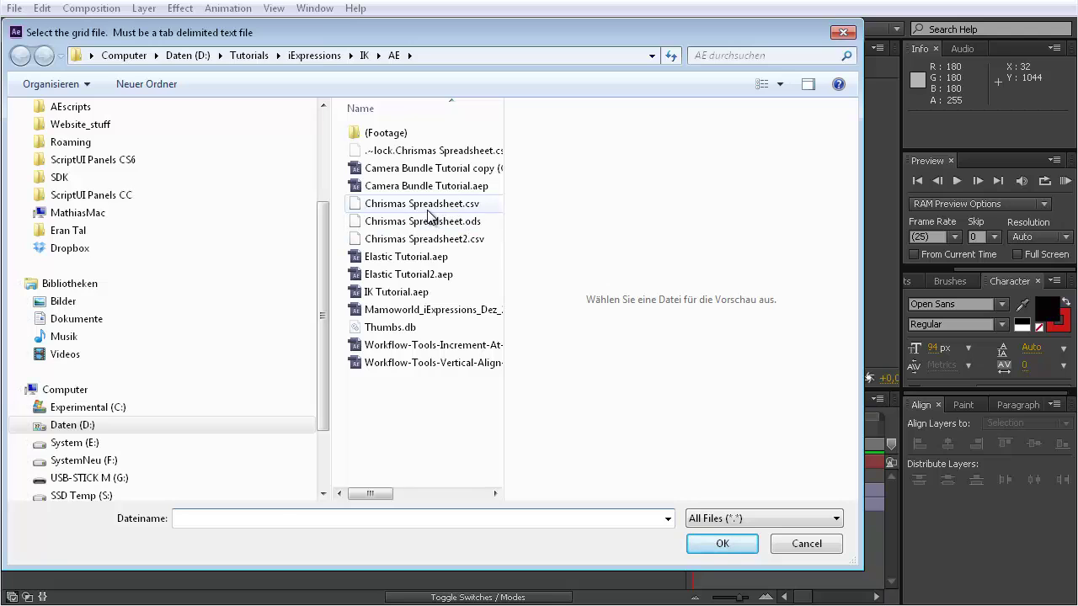
{"action": "left_click", "coordinate": [432, 208]}
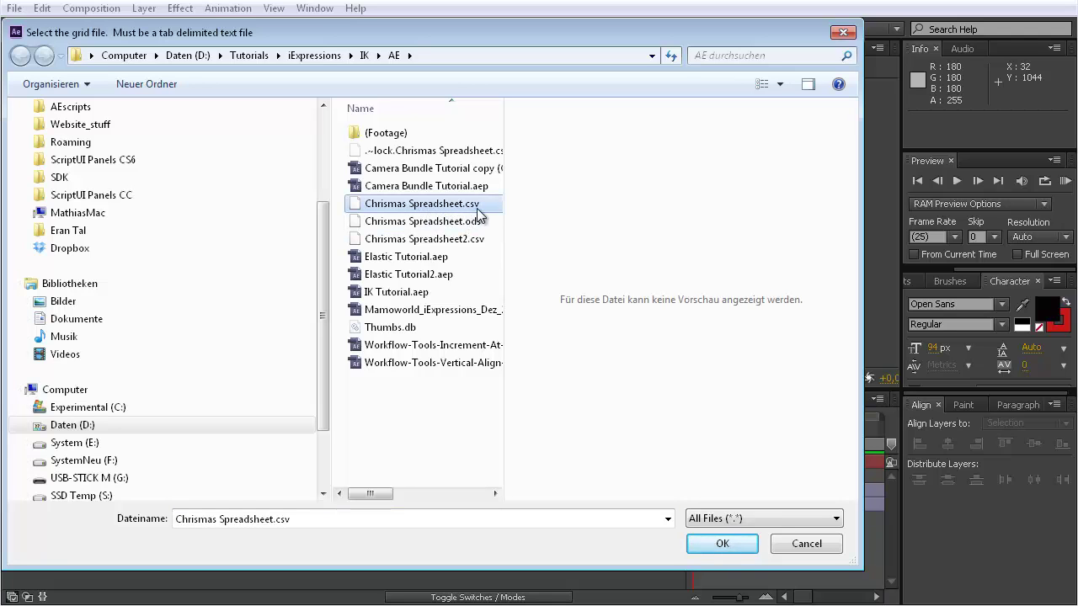
{"action": "left_click", "coordinate": [722, 543]}
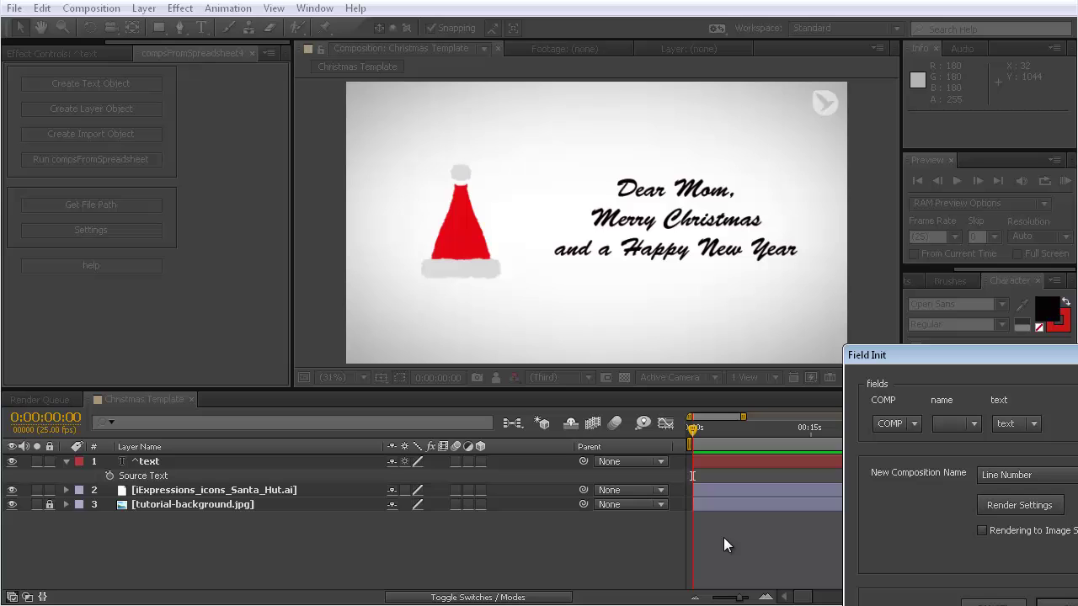
Name new comps 'FROM SPREADSHEET | name' and generate them without a project copy.
{"action": "left_click_drag", "start_coordinate": [1033, 364], "coordinate": [650, 176]}
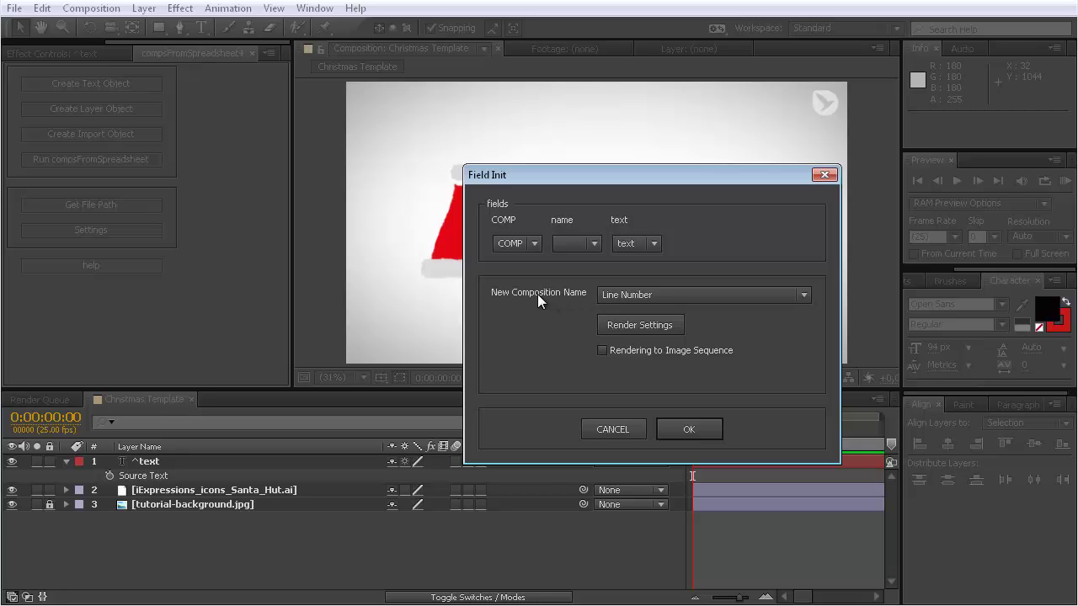
{"action": "left_click", "coordinate": [669, 297]}
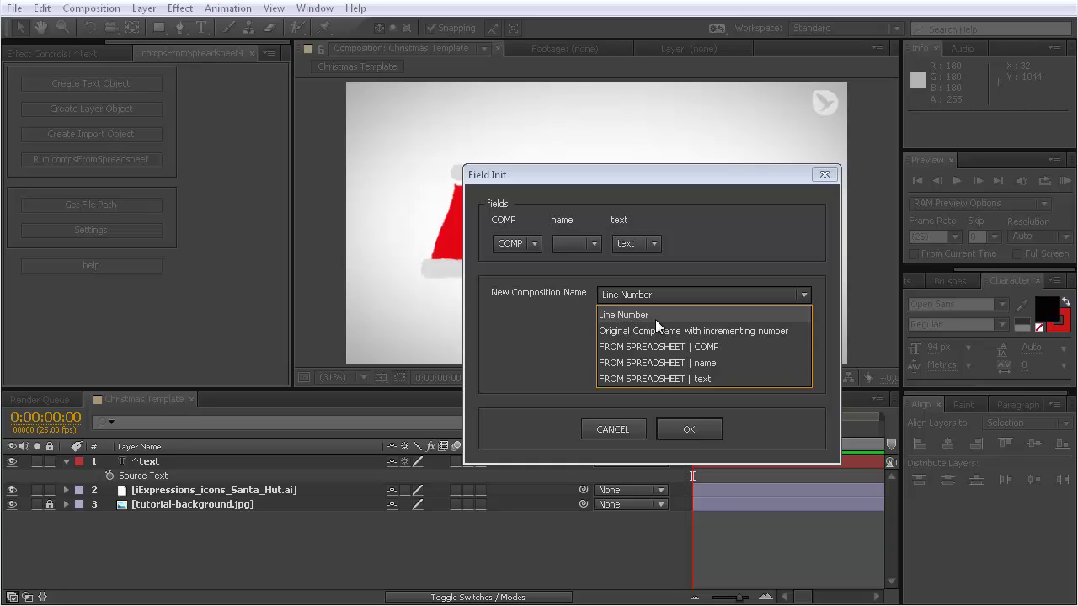
{"action": "left_click", "coordinate": [666, 363]}
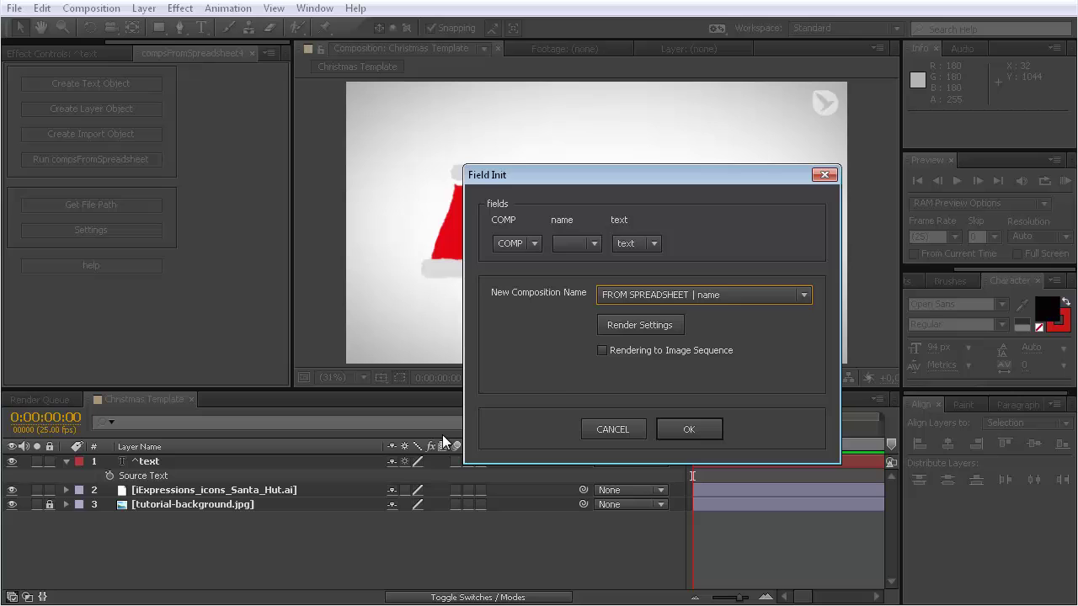
{"action": "left_click", "coordinate": [686, 431]}
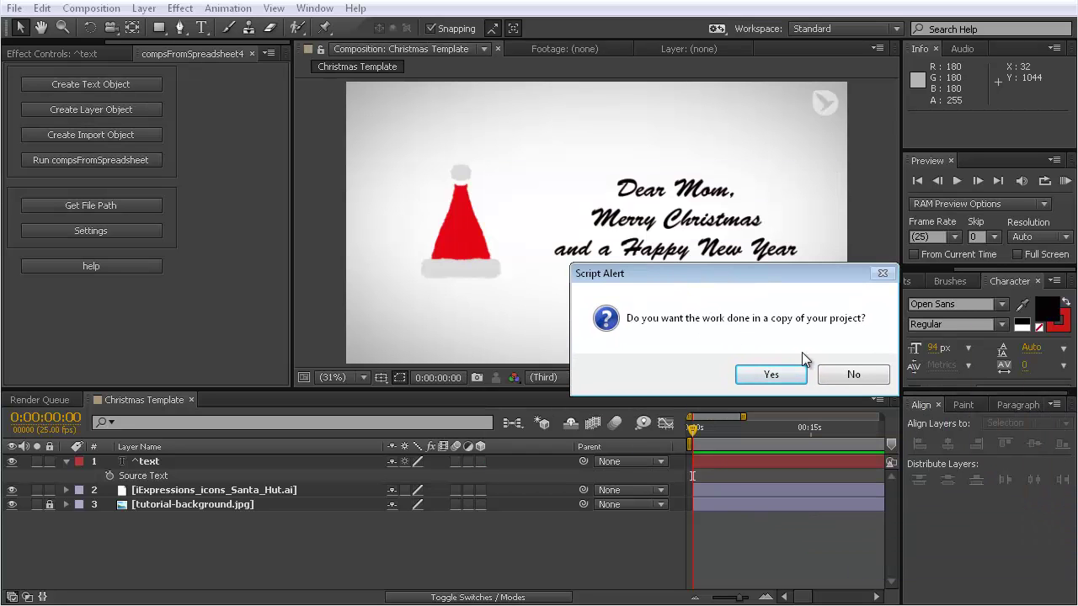
{"action": "left_click", "coordinate": [860, 378]}
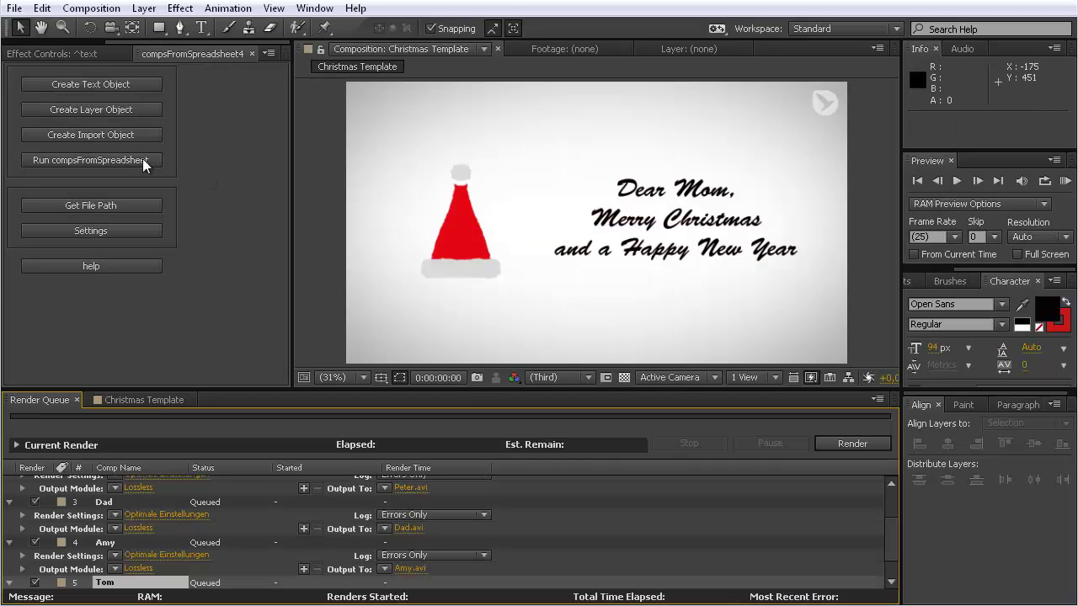
Expand the compsFromSpreadsheet folder and step through the generated comps.
{"action": "left_click", "coordinate": [21, 52]}
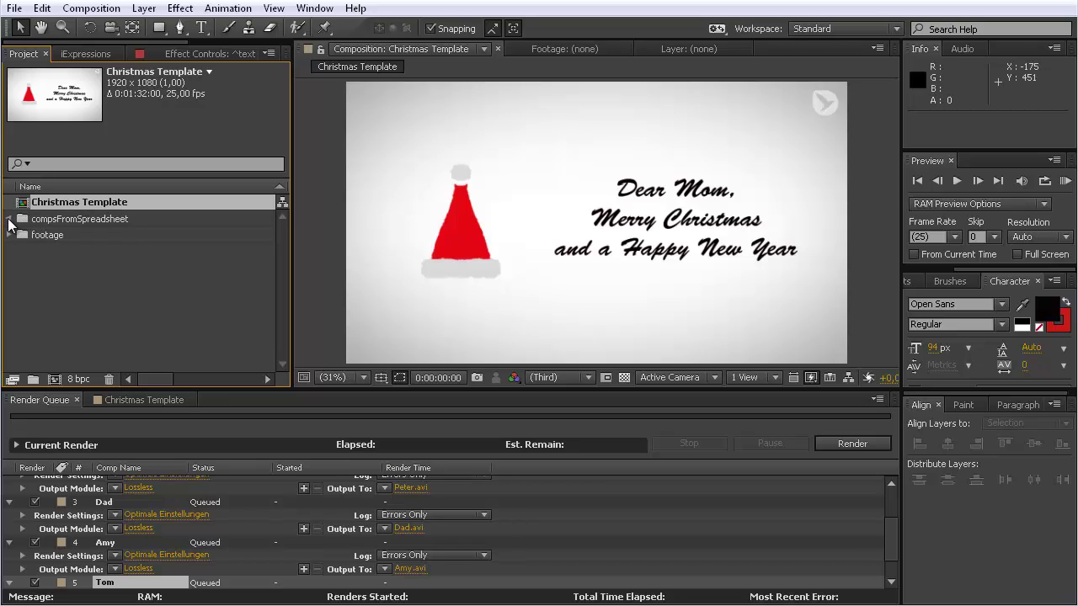
{"action": "left_click", "coordinate": [10, 219]}
{"action": "left_click", "coordinate": [57, 237]}
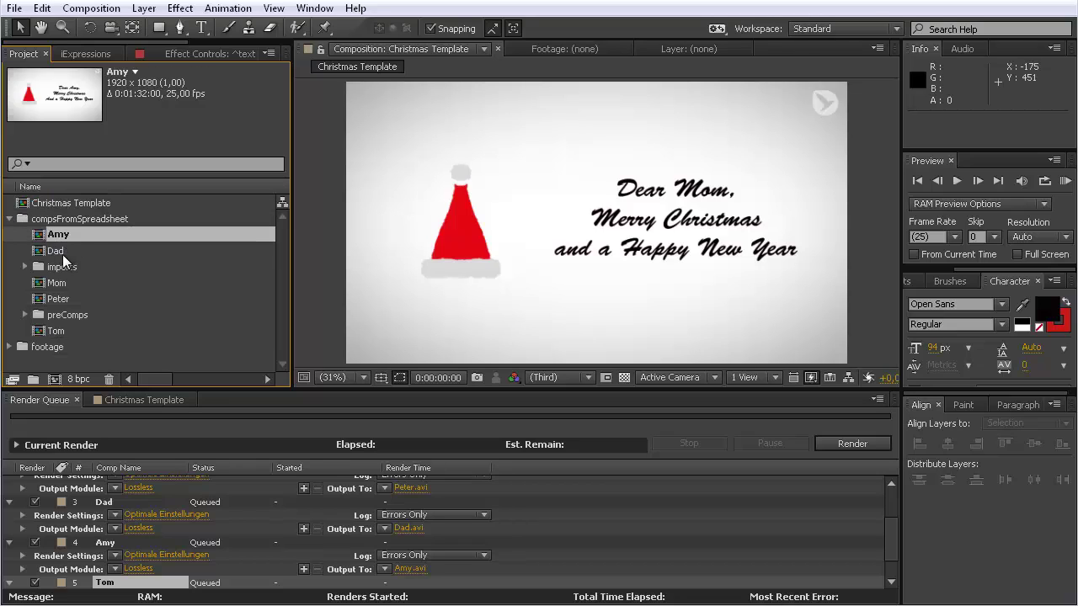
{"action": "key", "text": "Down"}
{"action": "key", "text": "Down"}
{"action": "key", "text": "Down"}
{"action": "key", "text": "Down"}
{"action": "key", "text": "Down"}
{"action": "key", "text": "Down"}
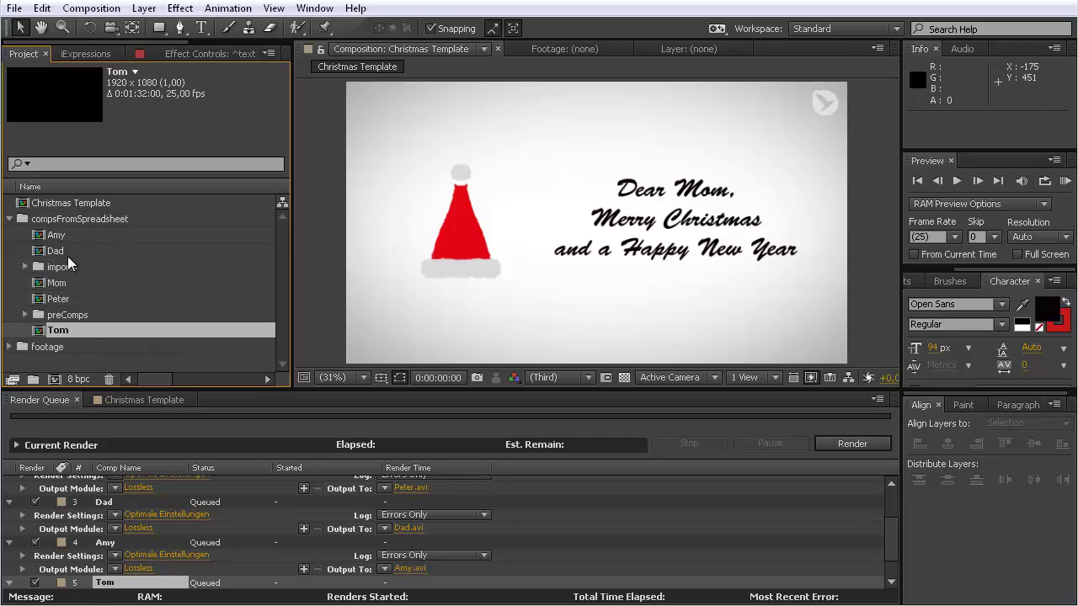
Open the Amy, Dad and Peter cards and drag Peter's greeting text lower.
{"action": "double_click", "coordinate": [64, 234]}
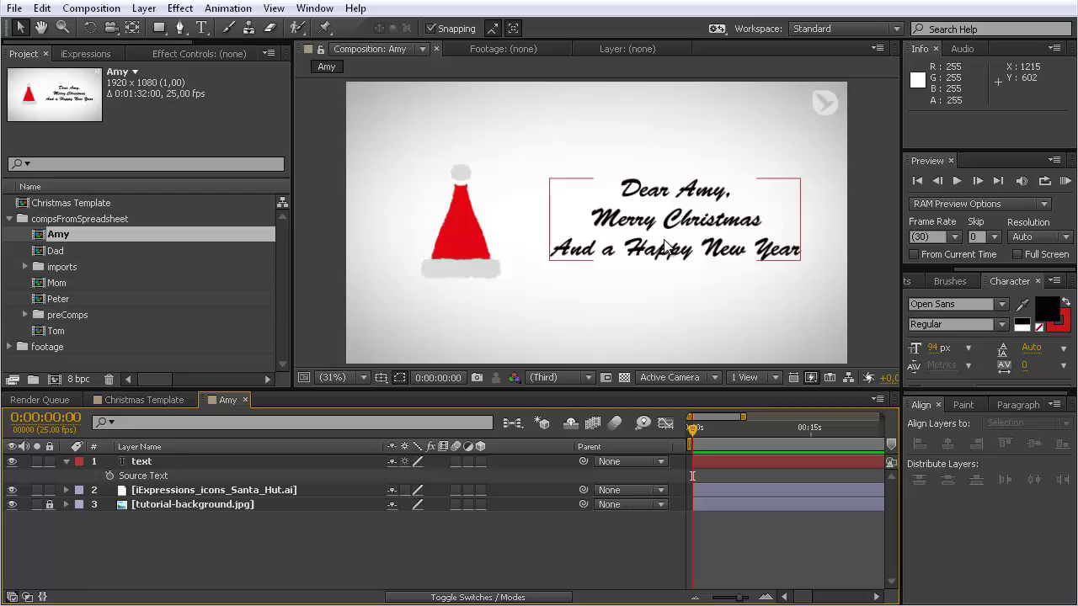
{"action": "double_click", "coordinate": [55, 250]}
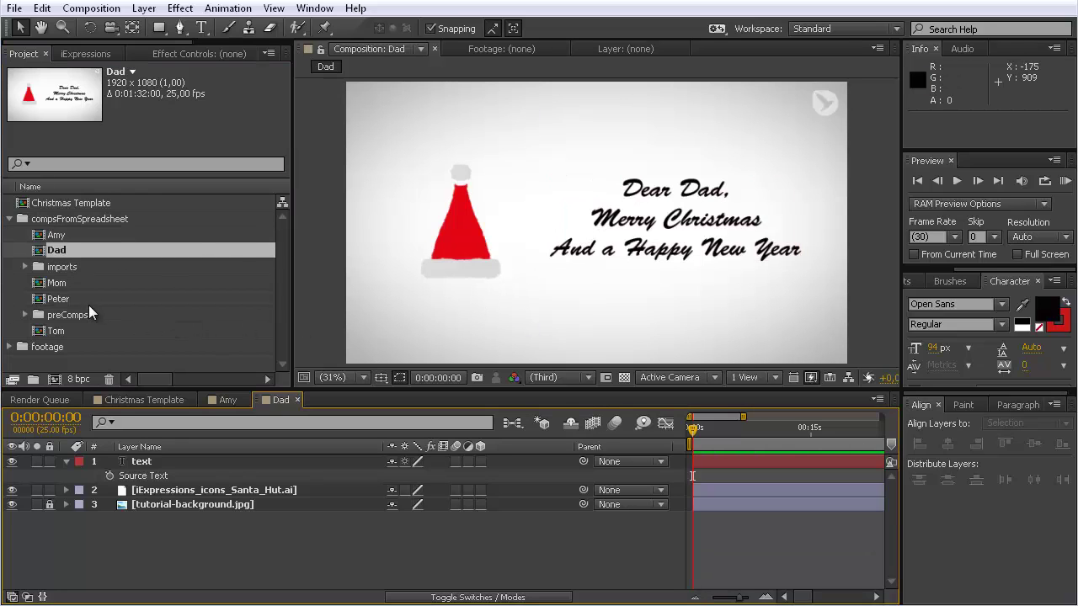
{"action": "double_click", "coordinate": [57, 299]}
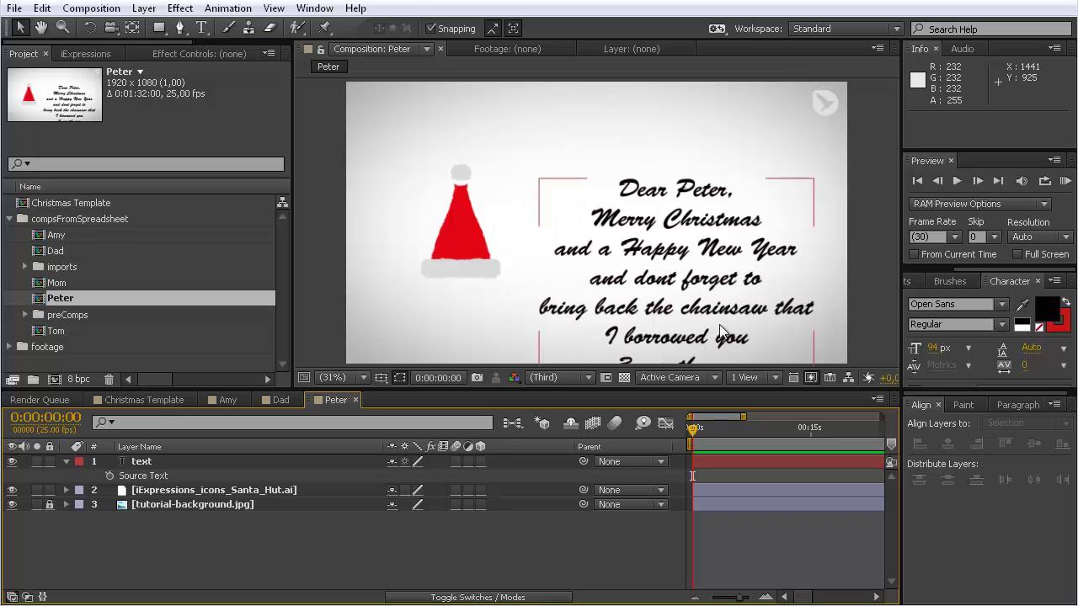
{"action": "left_click_drag", "start_coordinate": [713, 285], "coordinate": [721, 353]}
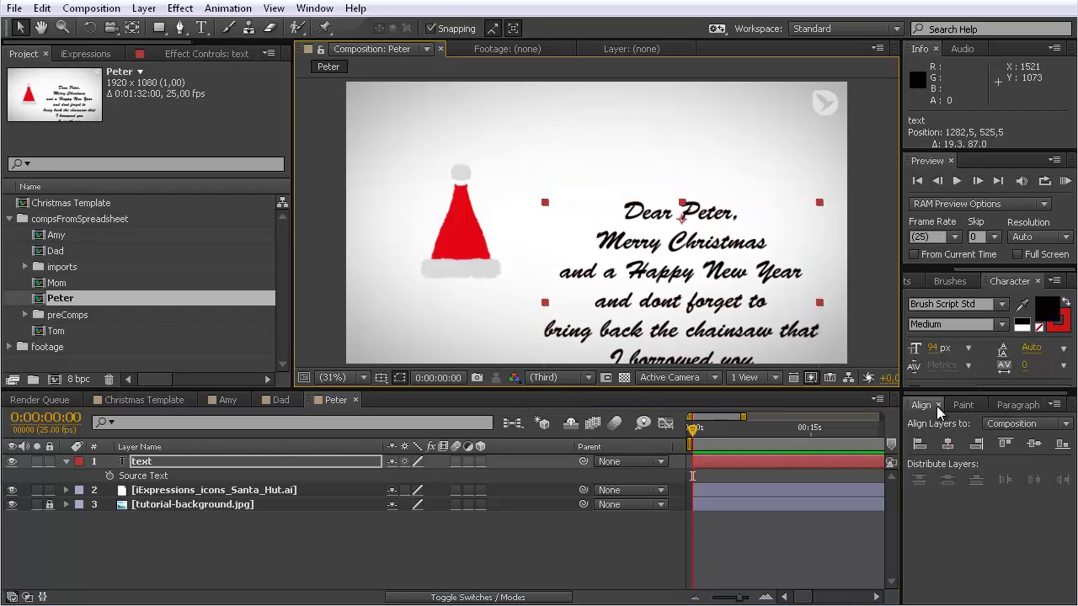
Vertically centre Peter's text, delete the compsFromSpreadsheet folder, and reselect the template's greeting layer.
{"action": "left_click", "coordinate": [1032, 444]}
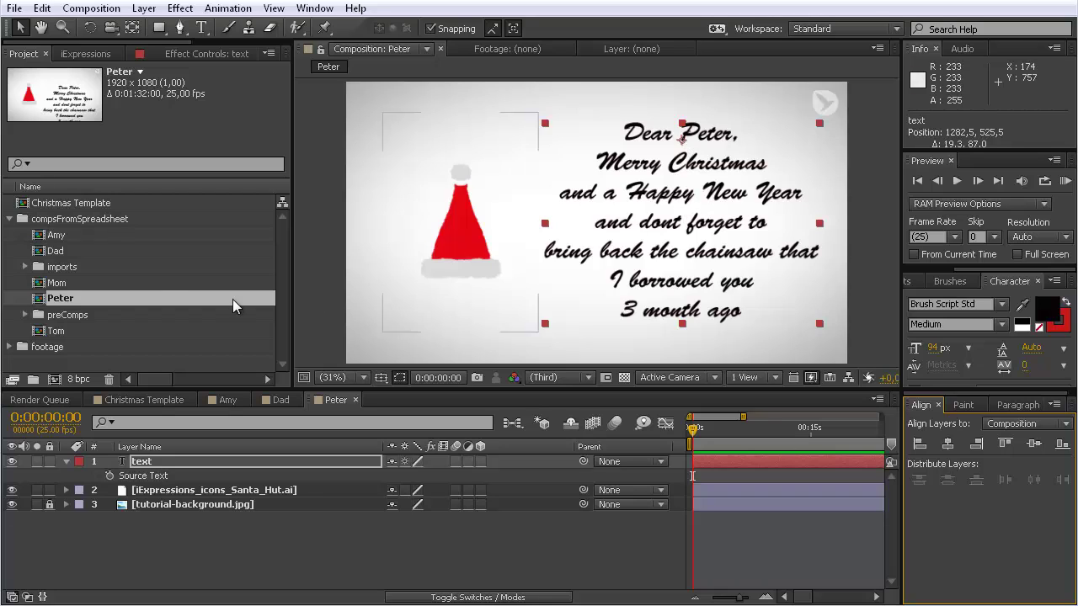
{"action": "left_click", "coordinate": [85, 222]}
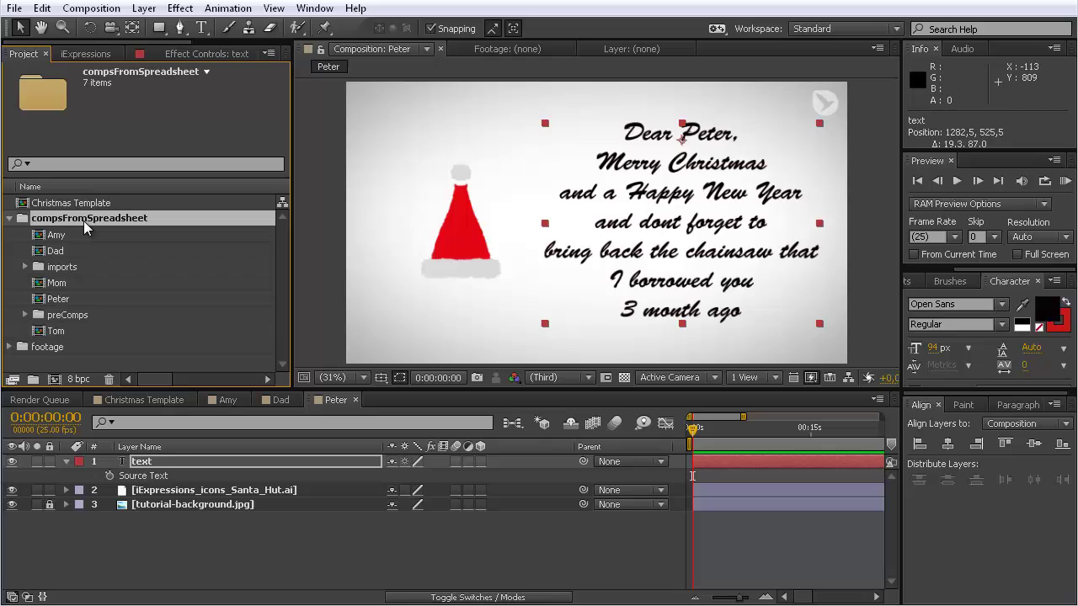
{"action": "key", "text": "Delete"}
{"action": "left_click", "coordinate": [621, 321]}
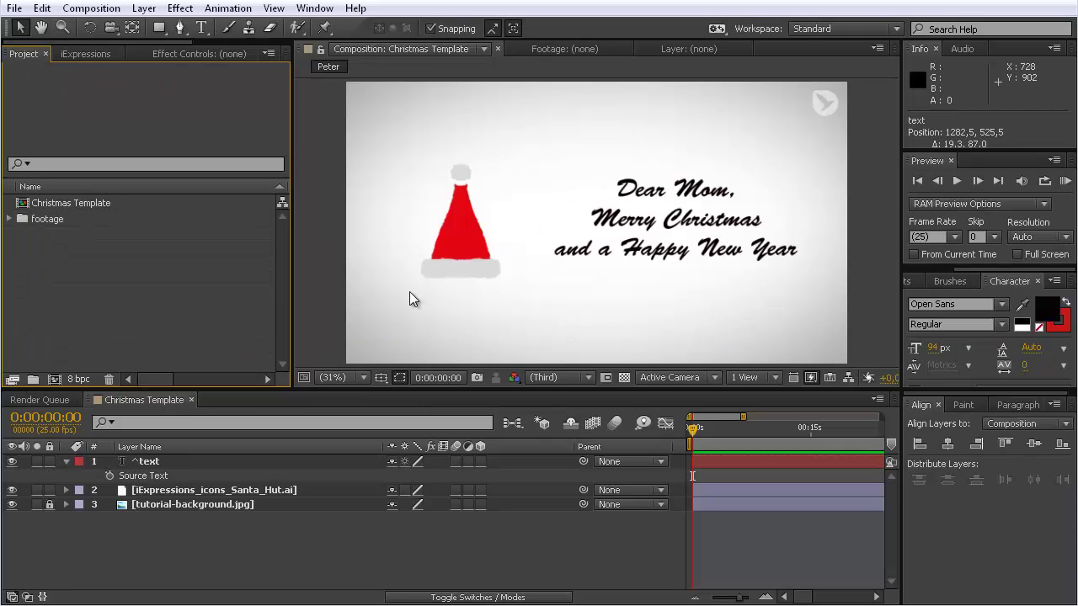
{"action": "left_click", "coordinate": [86, 202]}
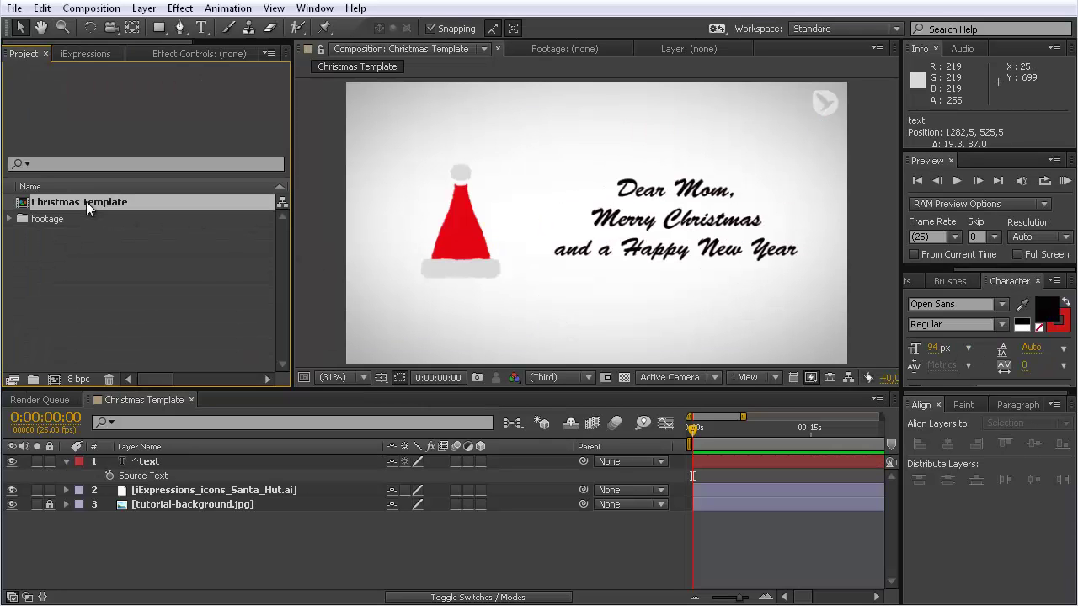
{"action": "left_click", "coordinate": [735, 234]}
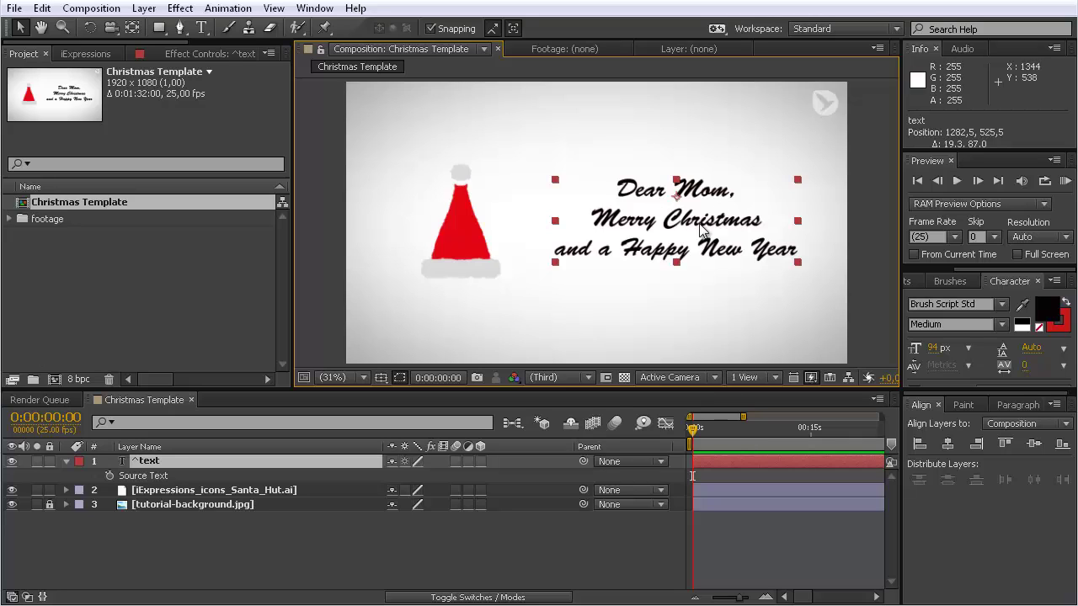
Load the Vertical Align Text iExpression from the Library's Source Text > Text Modifier group.
{"action": "left_click", "coordinate": [87, 53]}
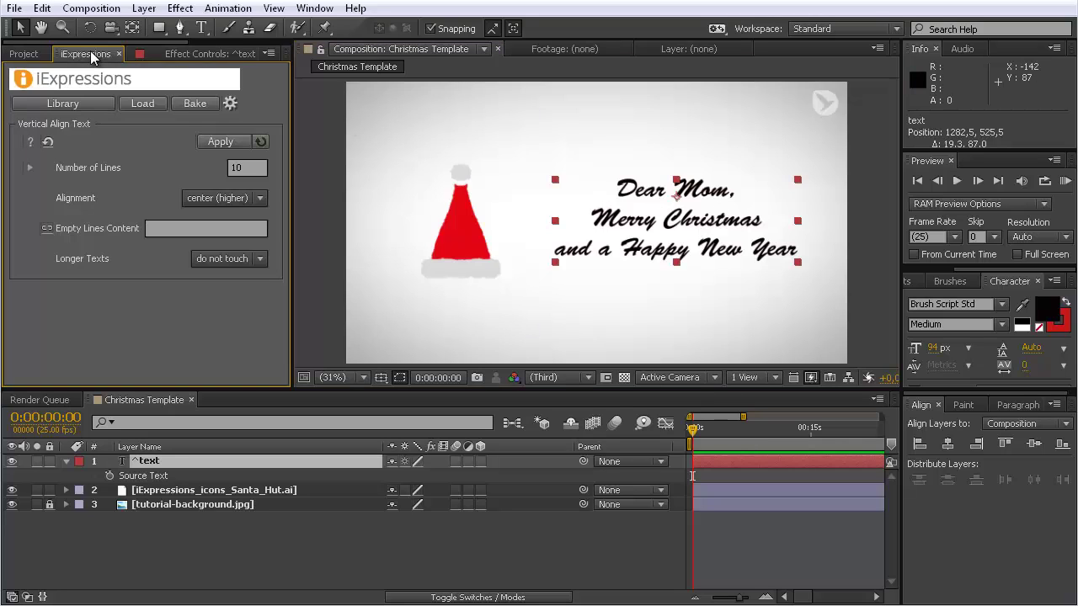
{"action": "left_click", "coordinate": [82, 103]}
{"action": "left_click_drag", "start_coordinate": [838, 163], "coordinate": [429, 50]}
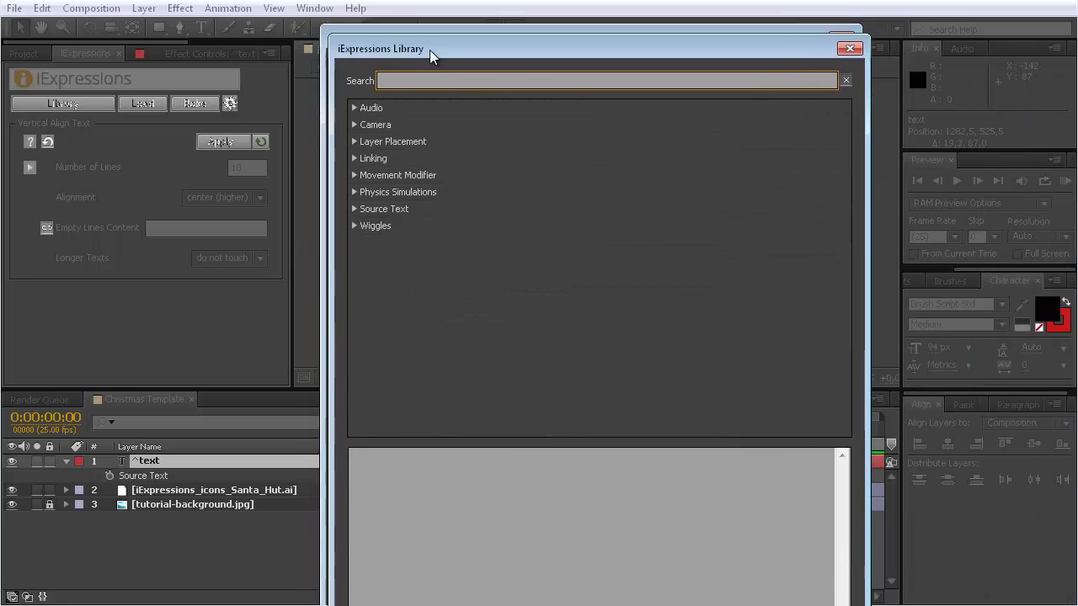
{"action": "left_click", "coordinate": [354, 207]}
{"action": "left_click", "coordinate": [355, 207]}
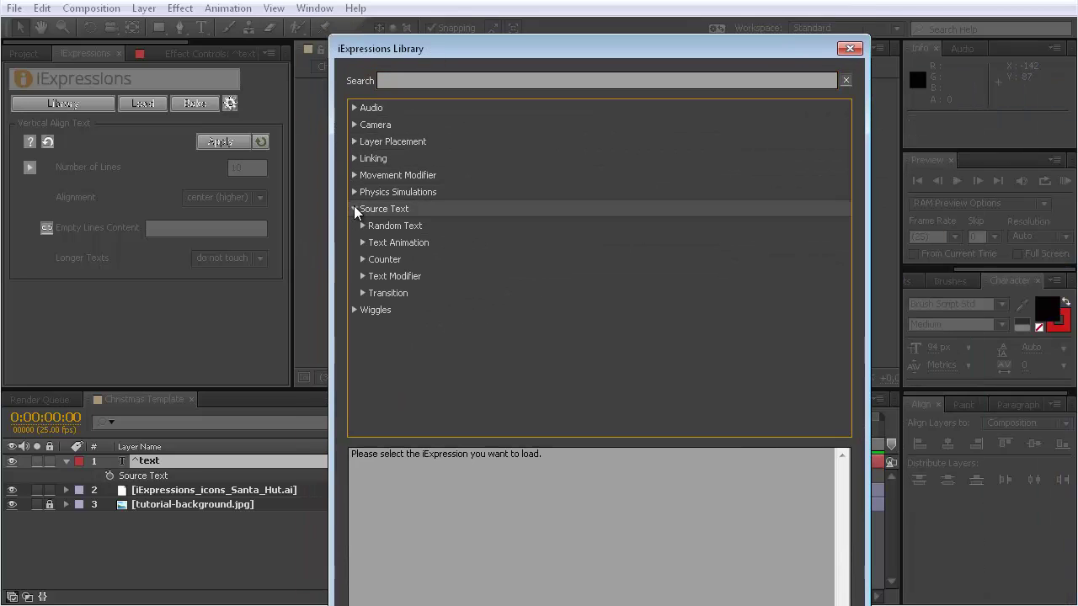
{"action": "left_click", "coordinate": [362, 277]}
{"action": "left_click", "coordinate": [412, 329]}
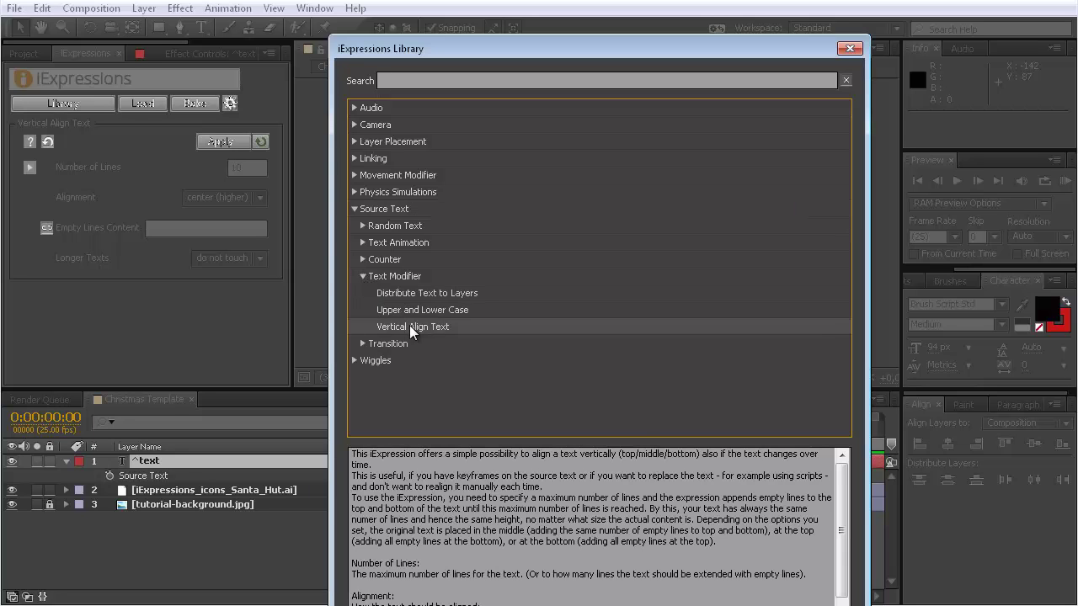
{"action": "double_click", "coordinate": [409, 326]}
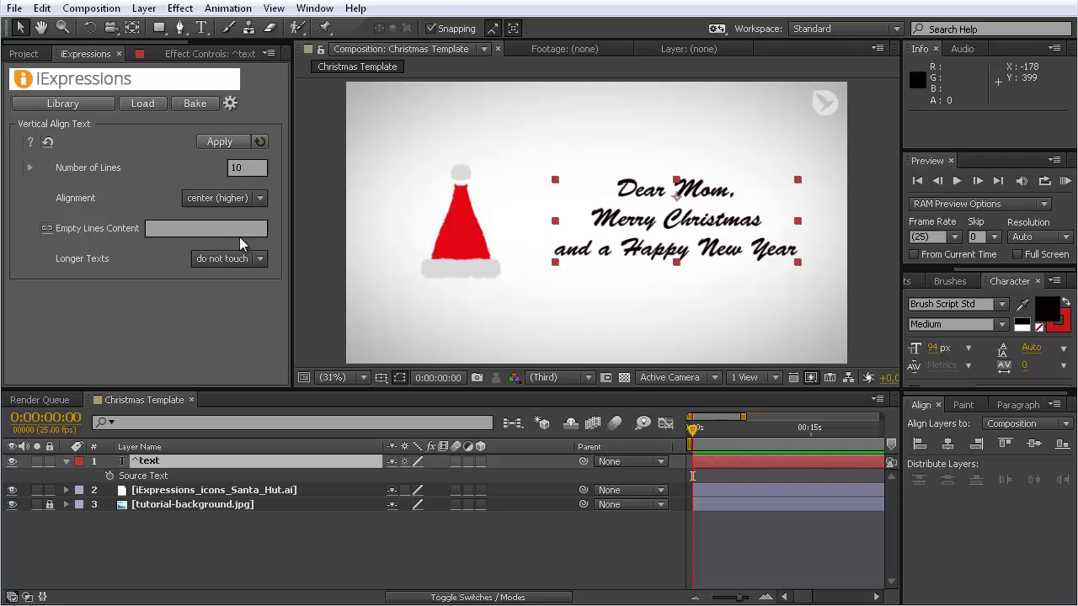
Apply the expression with x as Empty Lines Content and move the text layer up.
{"action": "left_click", "coordinate": [172, 226]}
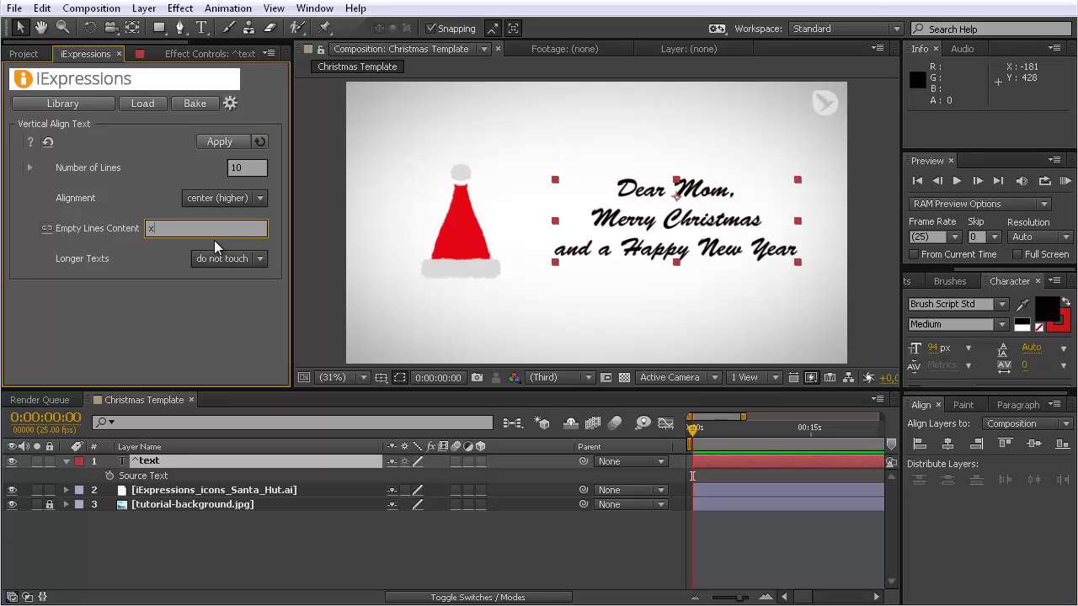
{"action": "left_click", "coordinate": [218, 142]}
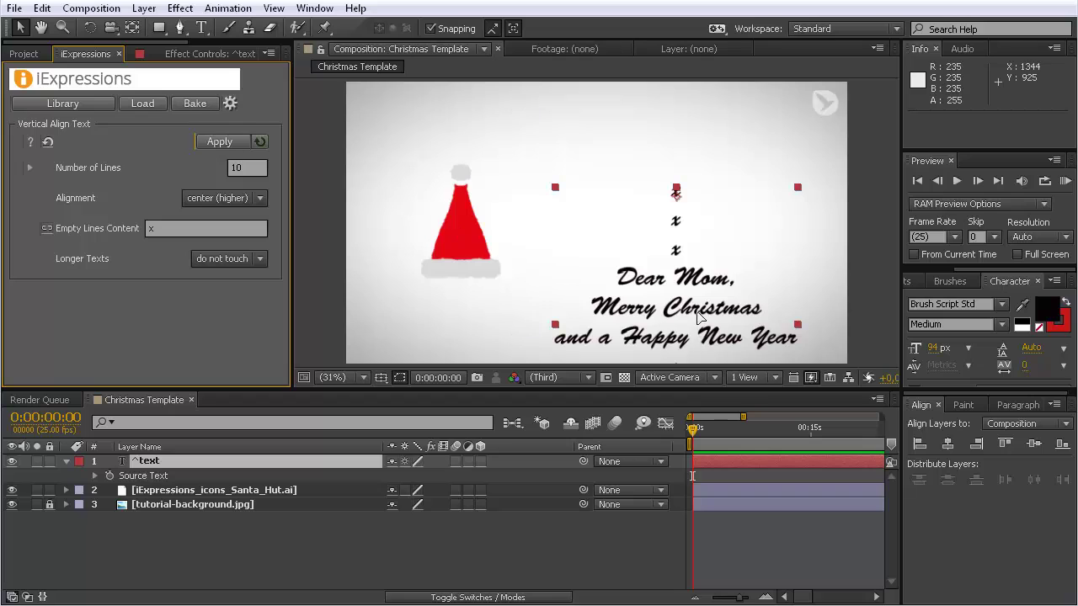
{"action": "left_click_drag", "start_coordinate": [700, 325], "coordinate": [700, 228]}
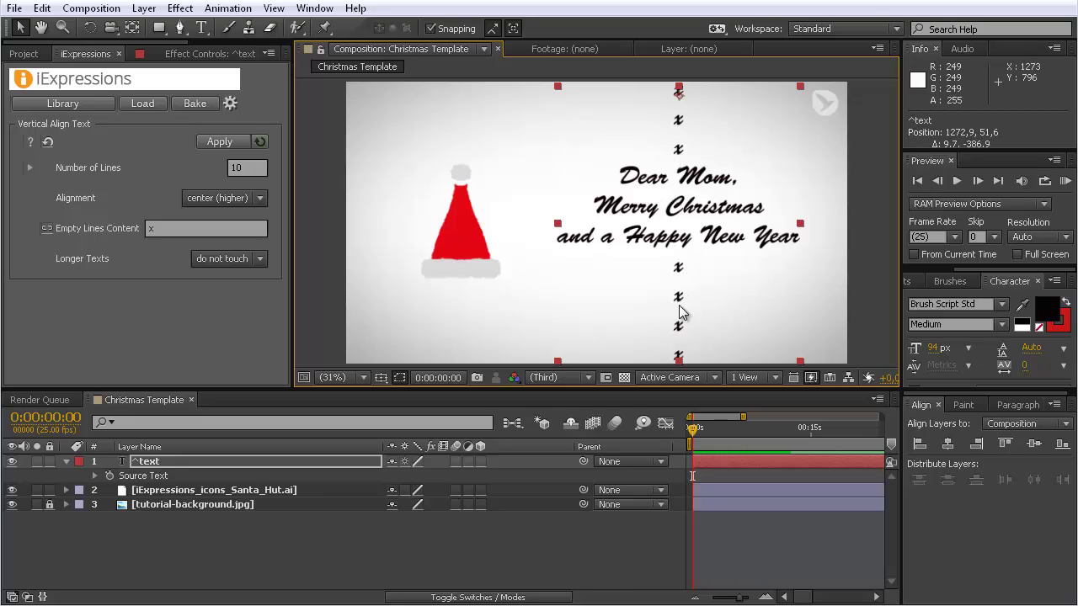
Clear Empty Lines Content, reapply the expression, and dismiss the resulting error.
{"action": "left_click", "coordinate": [154, 228]}
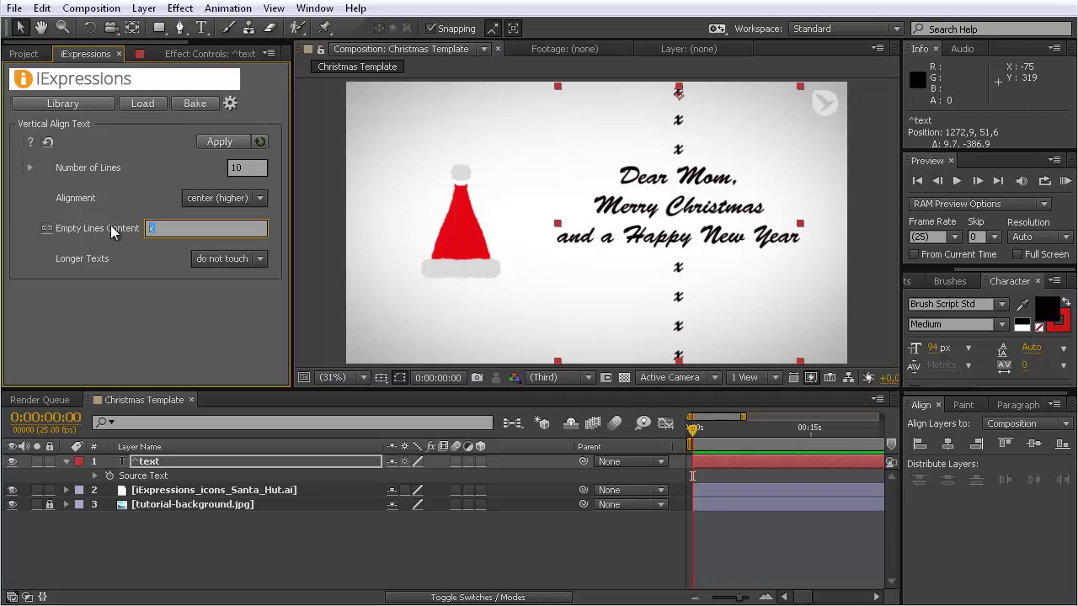
{"action": "key", "text": "BackSpace"}
{"action": "left_click", "coordinate": [211, 143]}
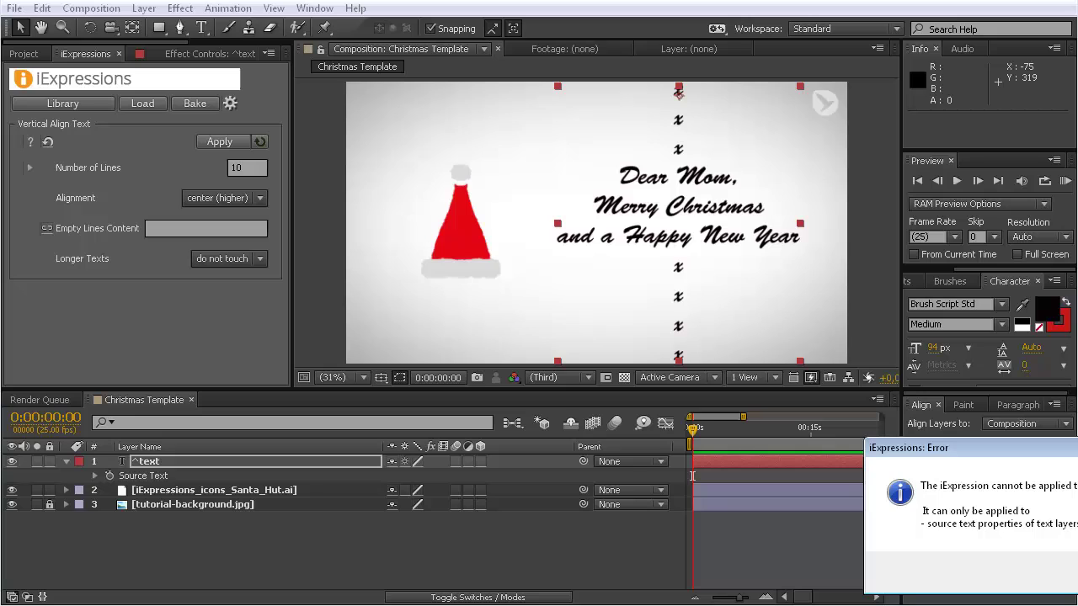
{"action": "key", "text": "Return"}
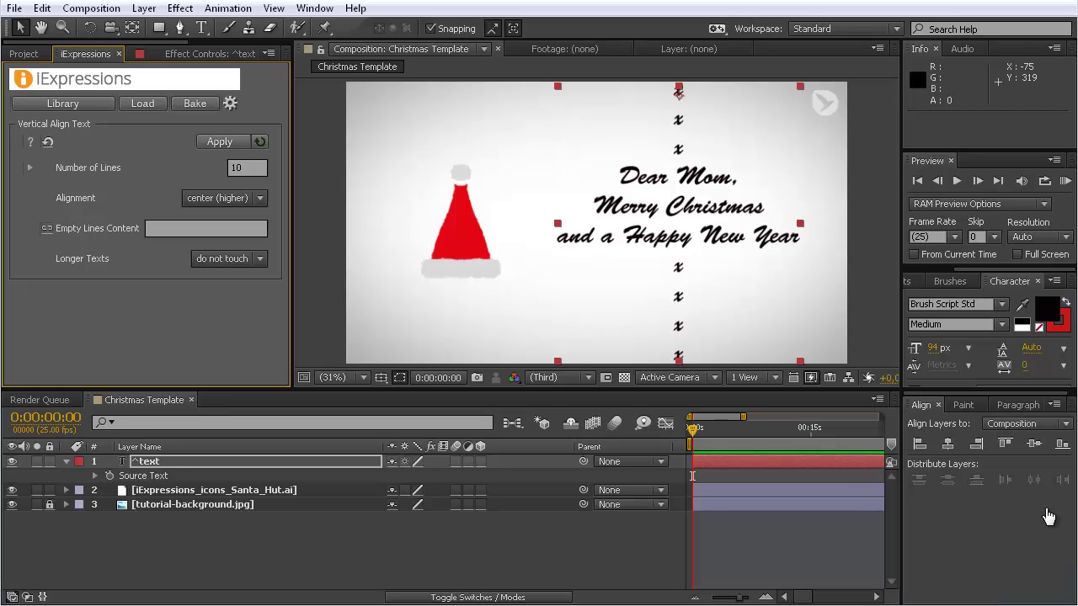
Apply Vertical Align Text to Source Text with x restored as the empty-line filler.
{"action": "left_click", "coordinate": [145, 476]}
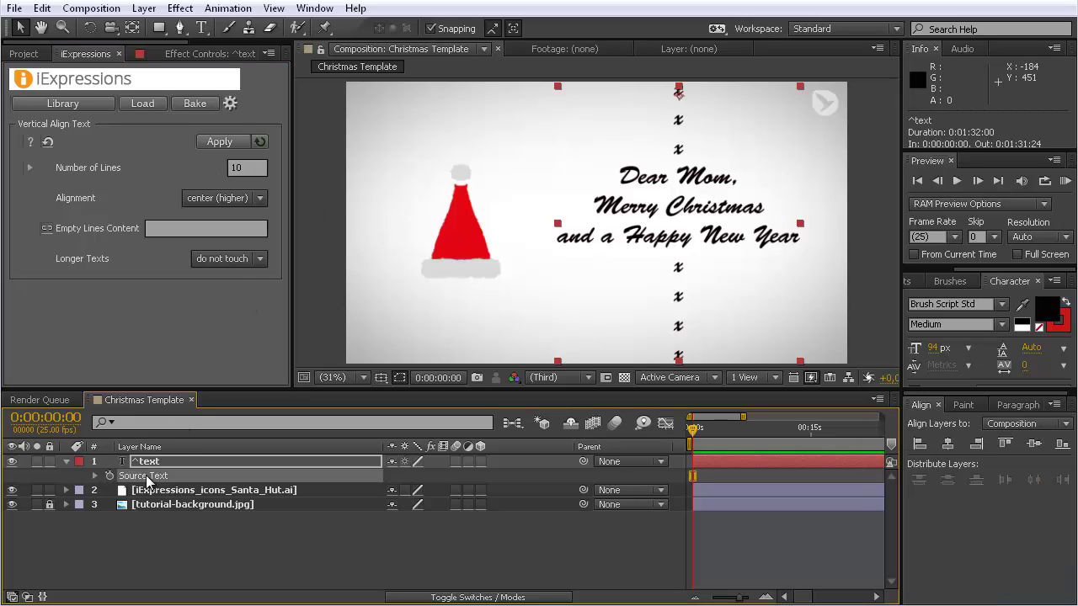
{"action": "left_click", "coordinate": [213, 142]}
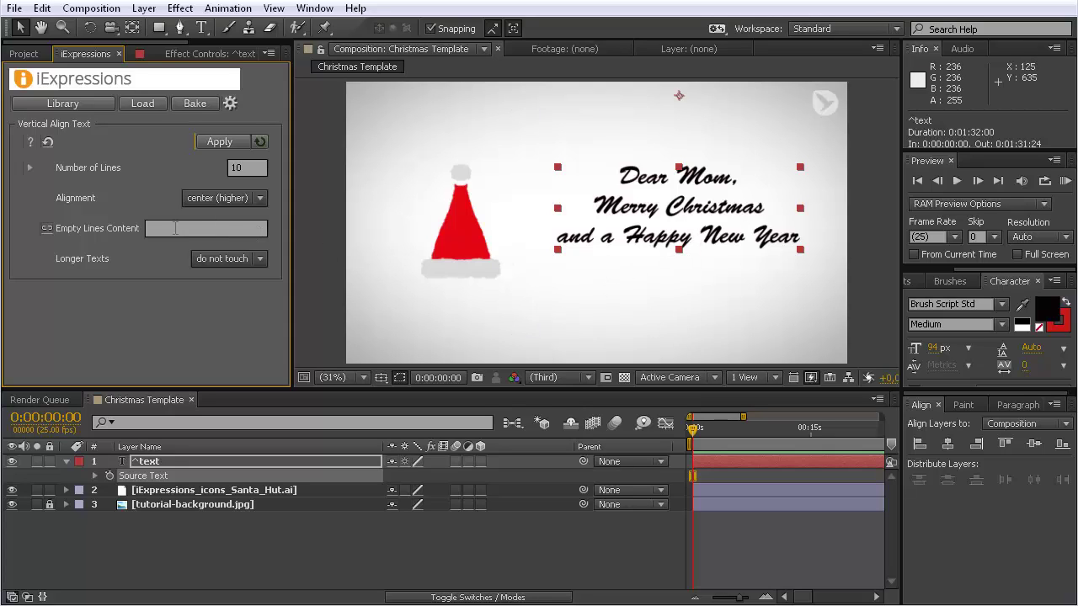
{"action": "left_click", "coordinate": [175, 228]}
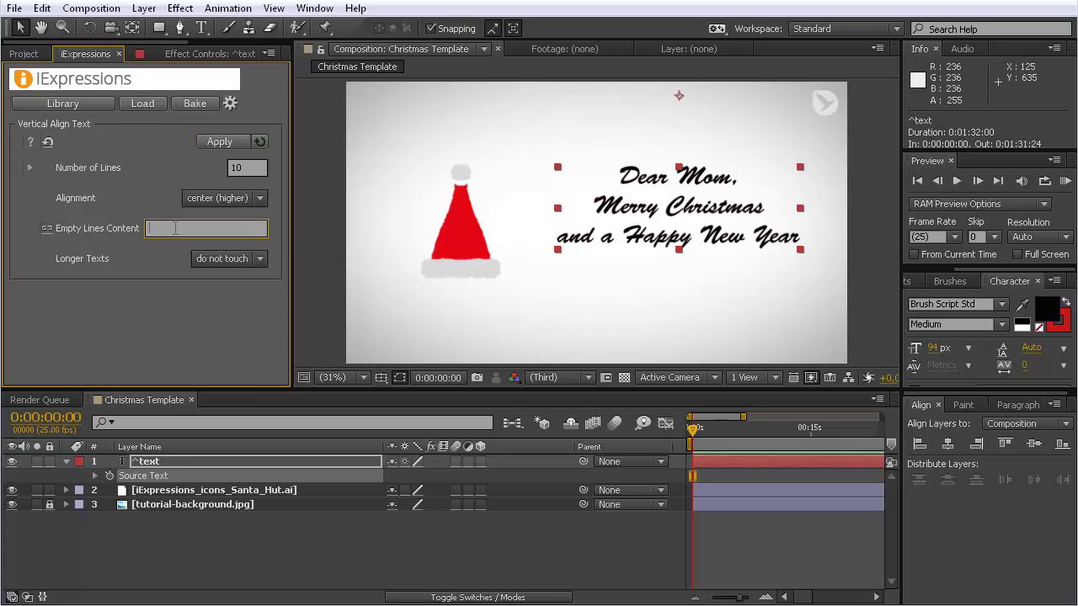
{"action": "left_click", "coordinate": [224, 142]}
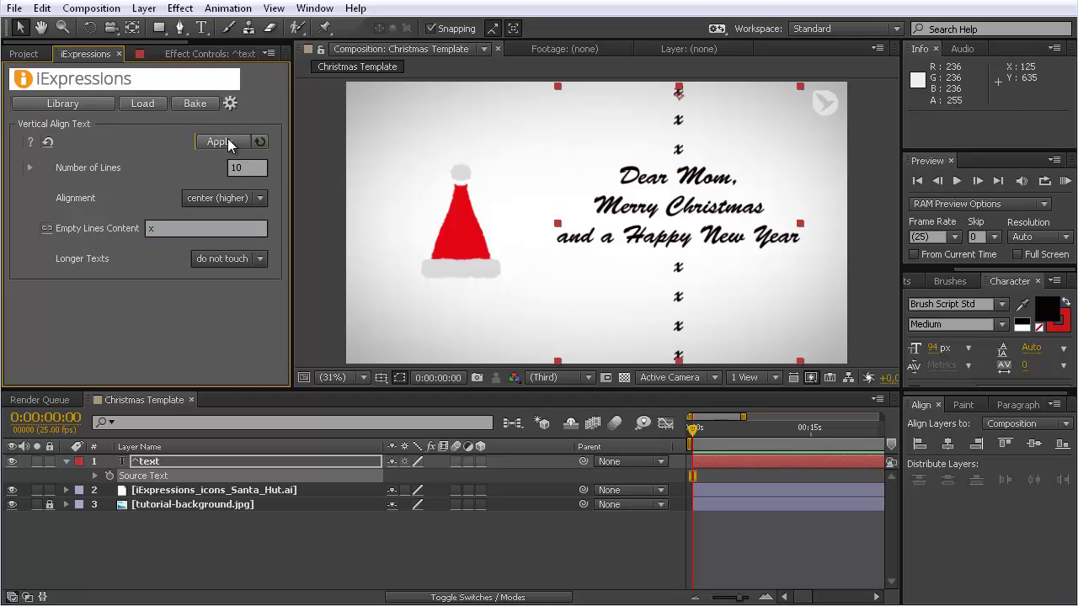
{"action": "double_click", "coordinate": [707, 225]}
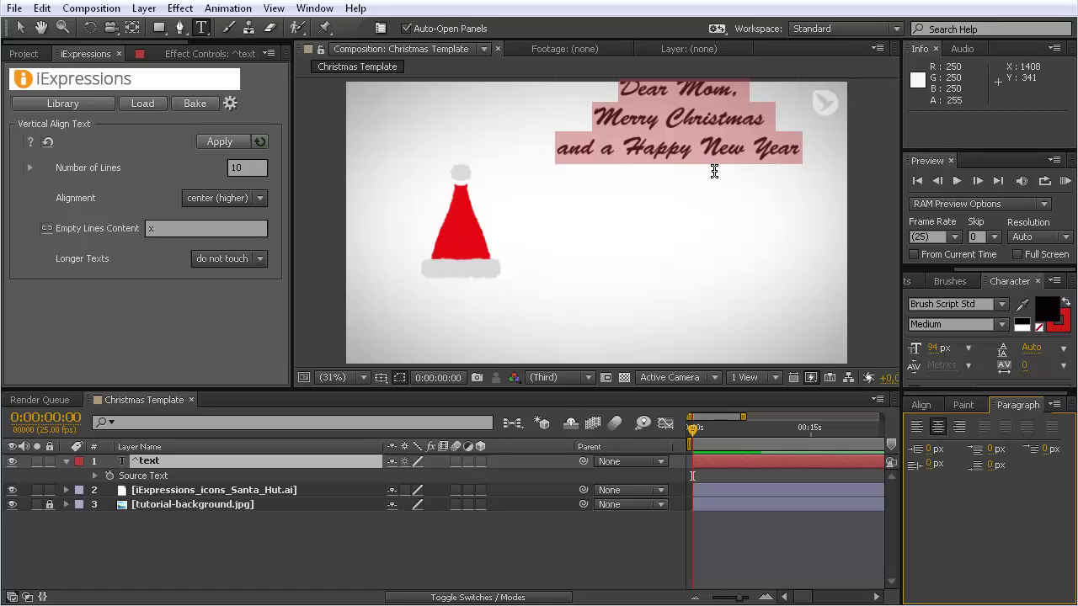
Delete the Merry Christmas and Happy New Year lines, leaving only 'Dear Mom,'.
{"action": "key", "text": "Right"}
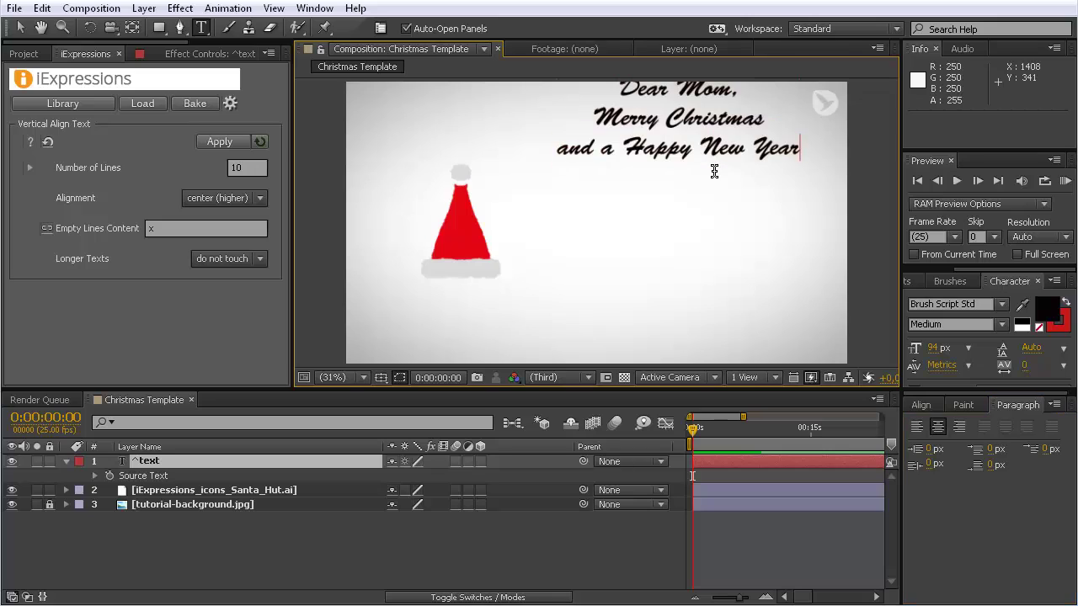
{"action": "key", "text": "shift+Home"}
{"action": "key", "text": "shift+Up"}
{"action": "key", "text": "BackSpace"}
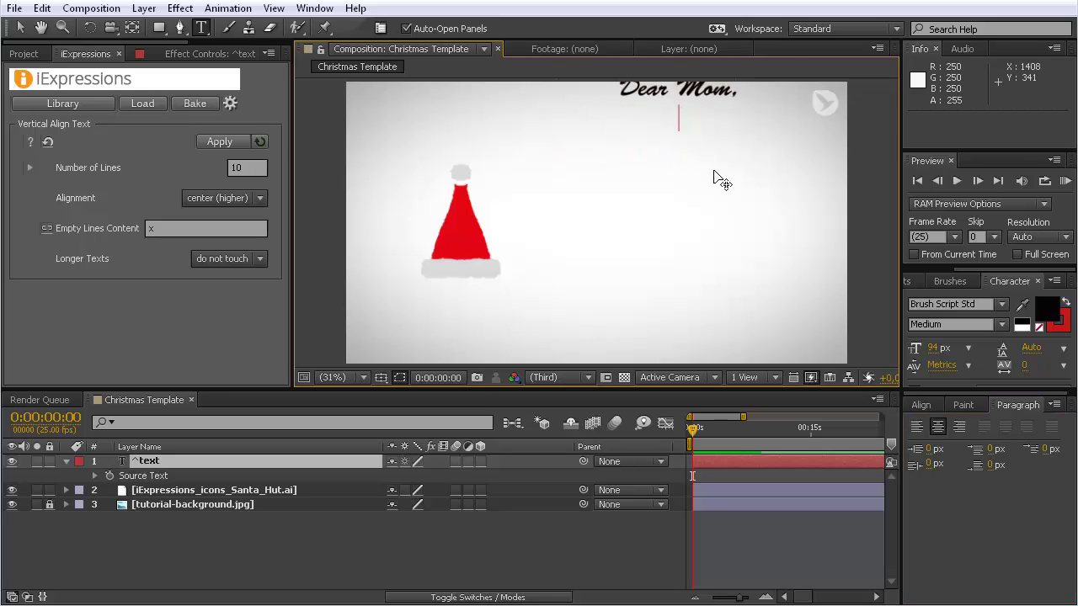
{"action": "key", "text": "BackSpace"}
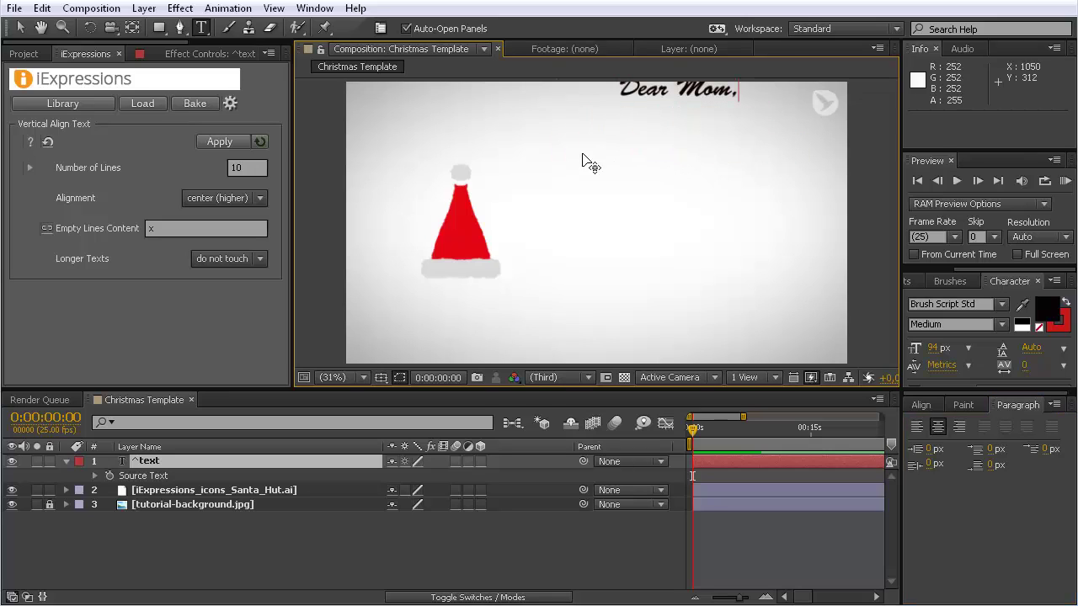
{"action": "left_click", "coordinate": [21, 27]}
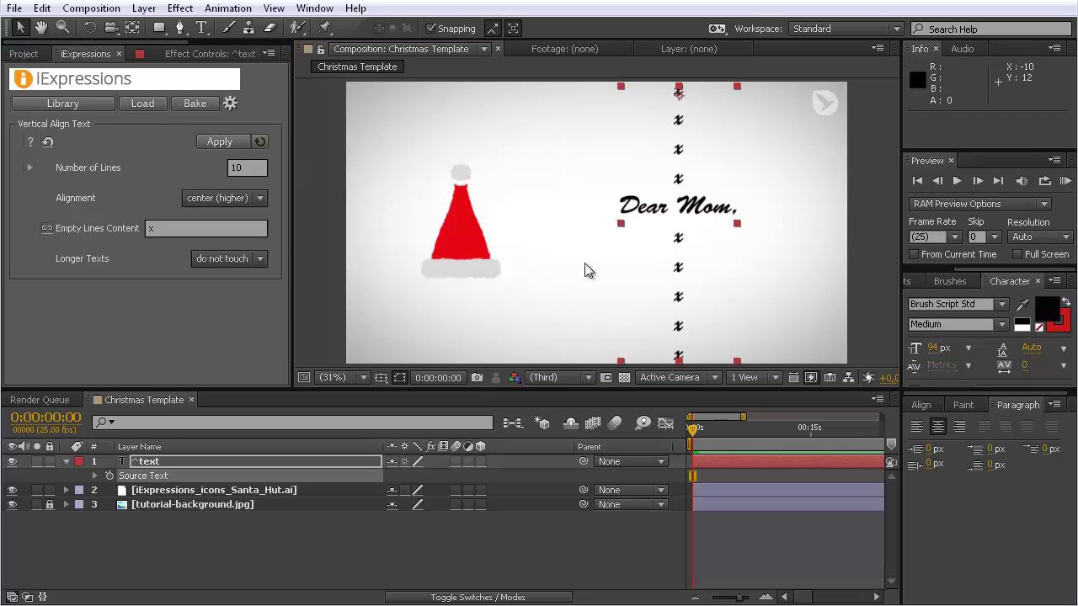
Apply center (lower) and top alignment in turn, ending on bottom alignment.
{"action": "left_click", "coordinate": [258, 199]}
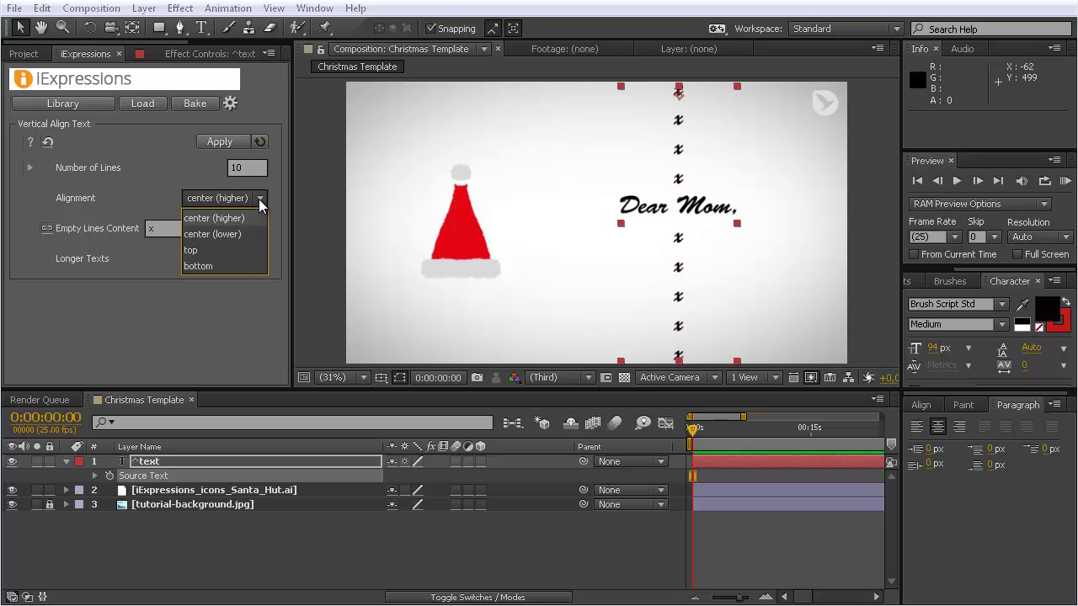
{"action": "left_click", "coordinate": [241, 237]}
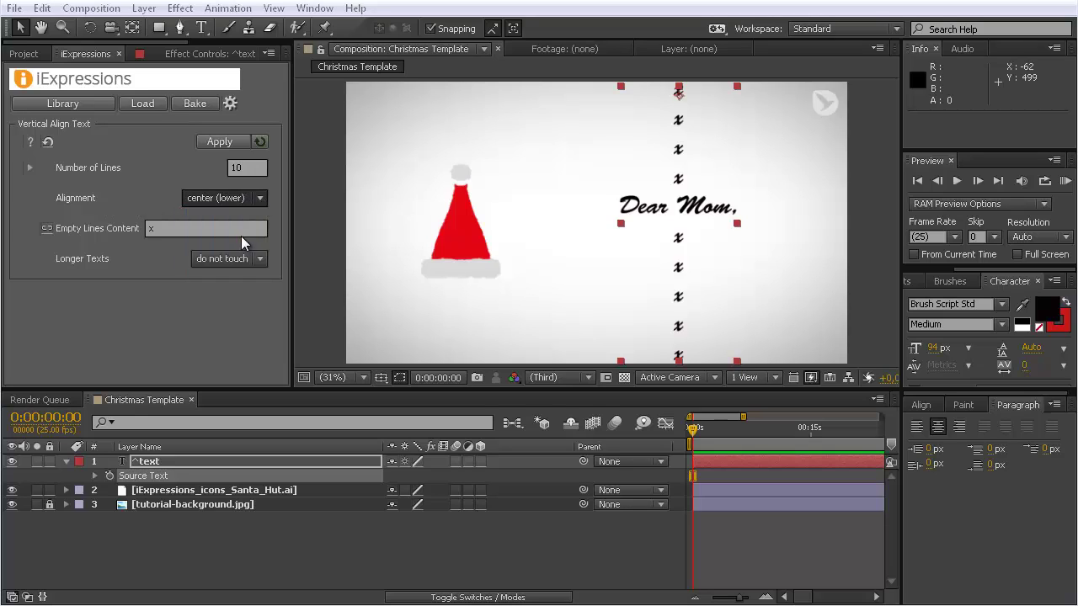
{"action": "left_click", "coordinate": [235, 144]}
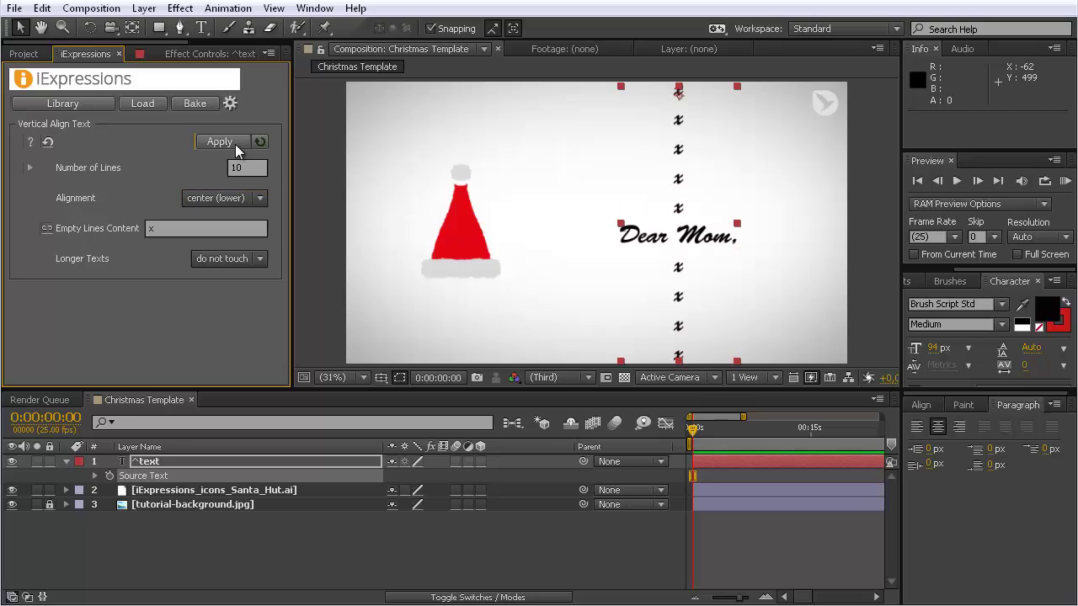
{"action": "left_click", "coordinate": [257, 200]}
{"action": "left_click", "coordinate": [211, 254]}
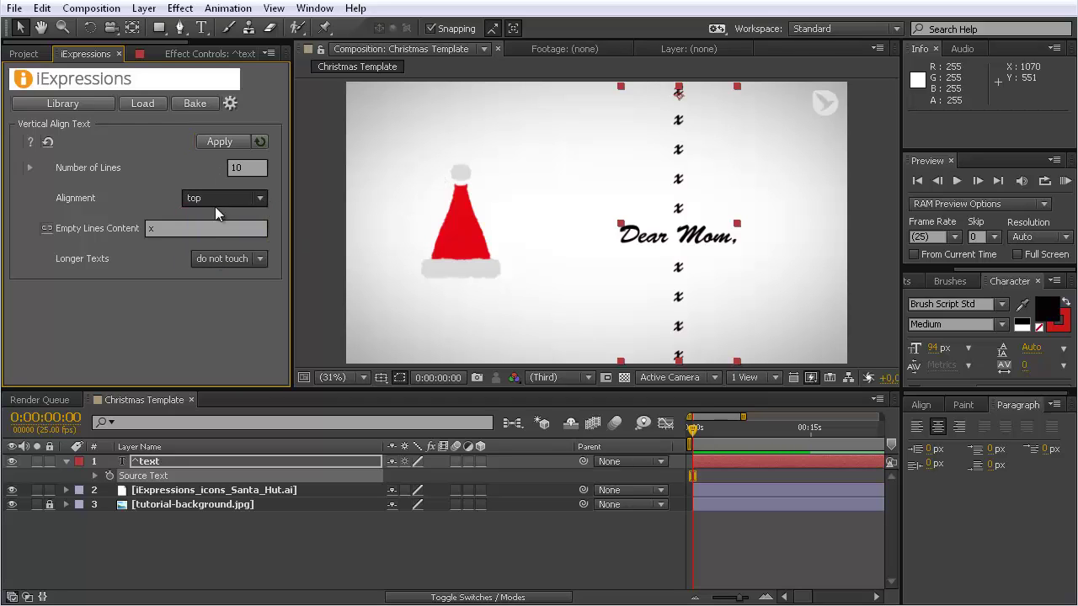
{"action": "left_click", "coordinate": [220, 141]}
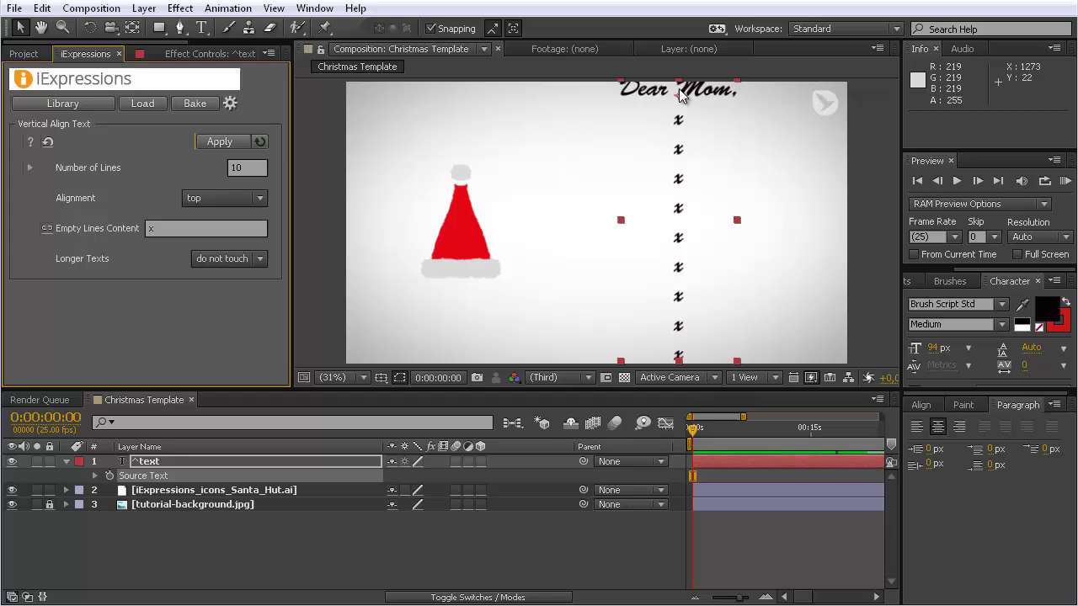
{"action": "left_click", "coordinate": [258, 198]}
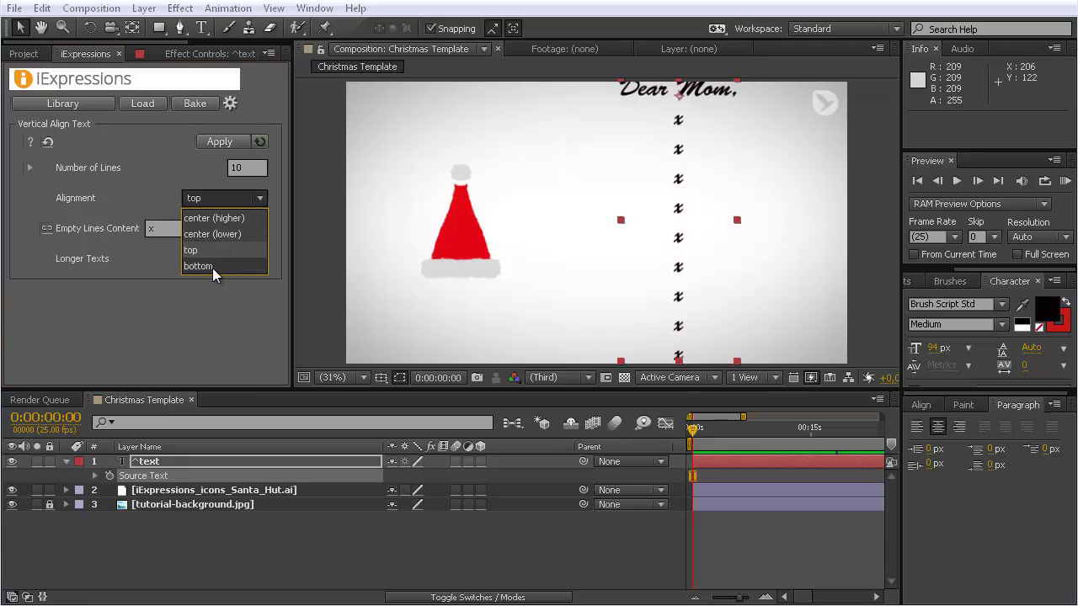
{"action": "left_click", "coordinate": [212, 268]}
{"action": "left_click", "coordinate": [222, 144]}
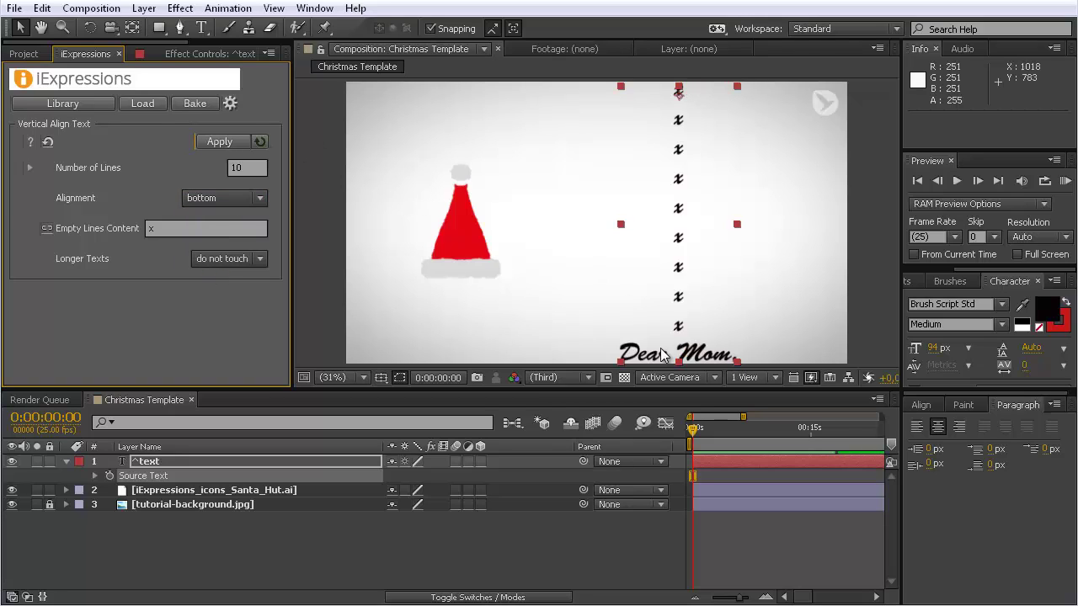
Add the lines 'and here some' and 'more lines' after 'Dear Mom,'.
{"action": "double_click", "coordinate": [697, 357]}
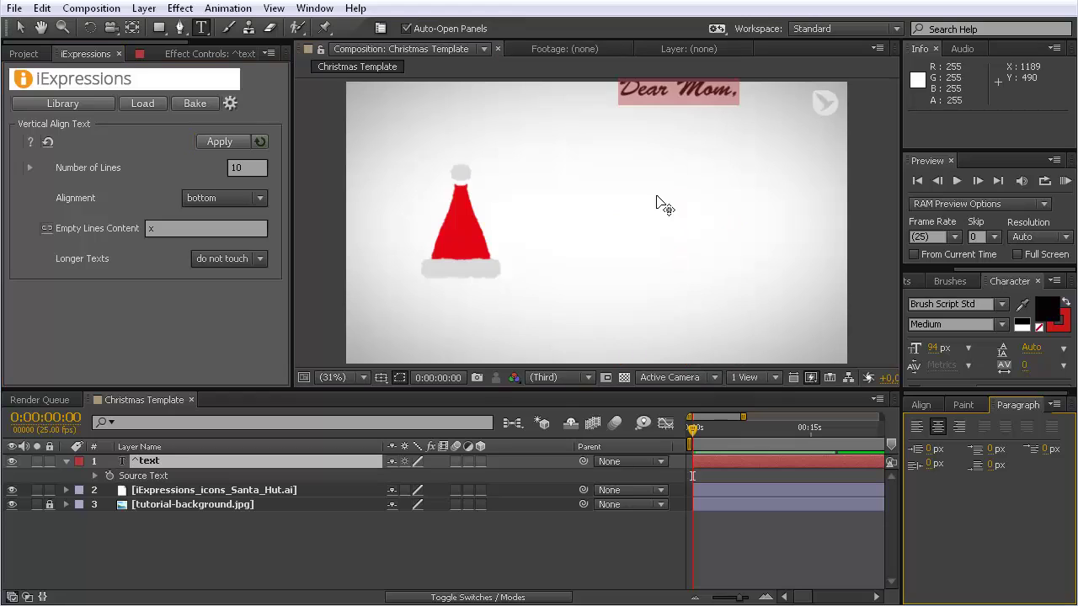
{"action": "left_click", "coordinate": [745, 102]}
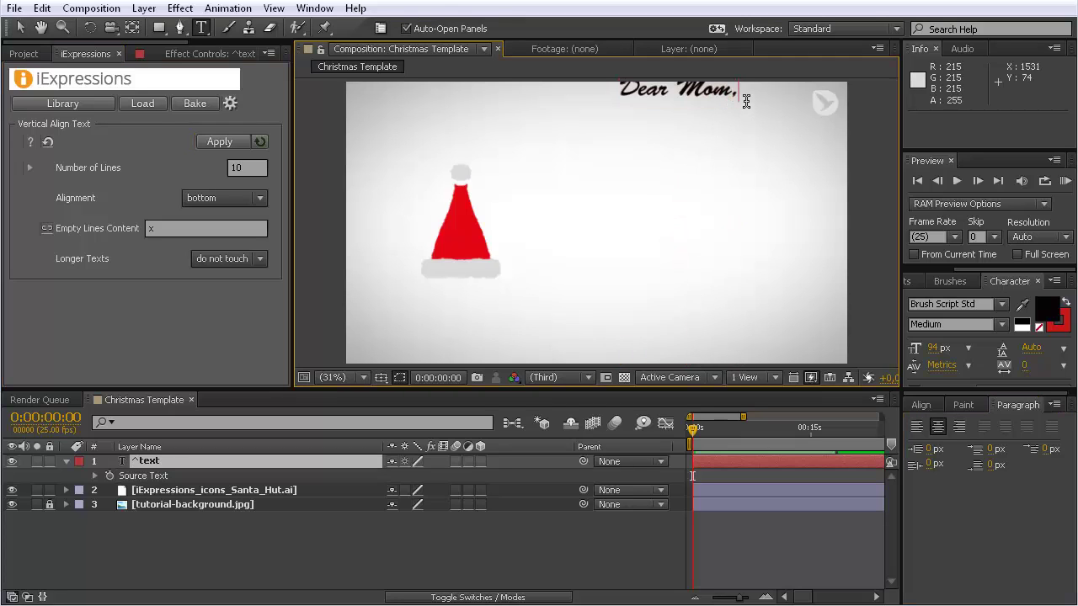
{"action": "type", "text": "and here "}
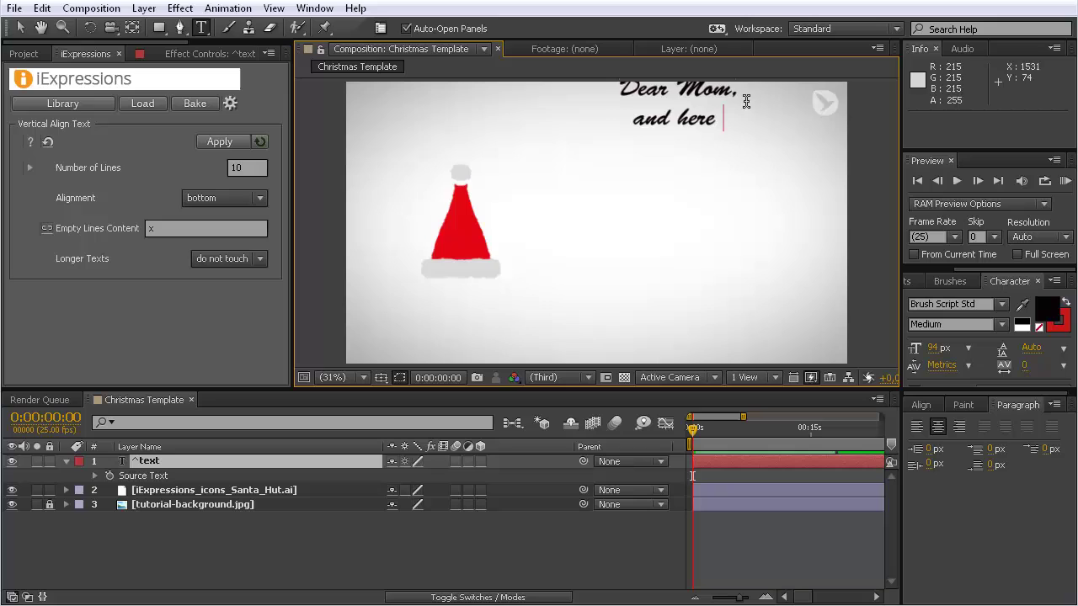
{"action": "type", "text": "some"}
{"action": "key", "text": "Return"}
{"action": "type", "text": "more lines"}
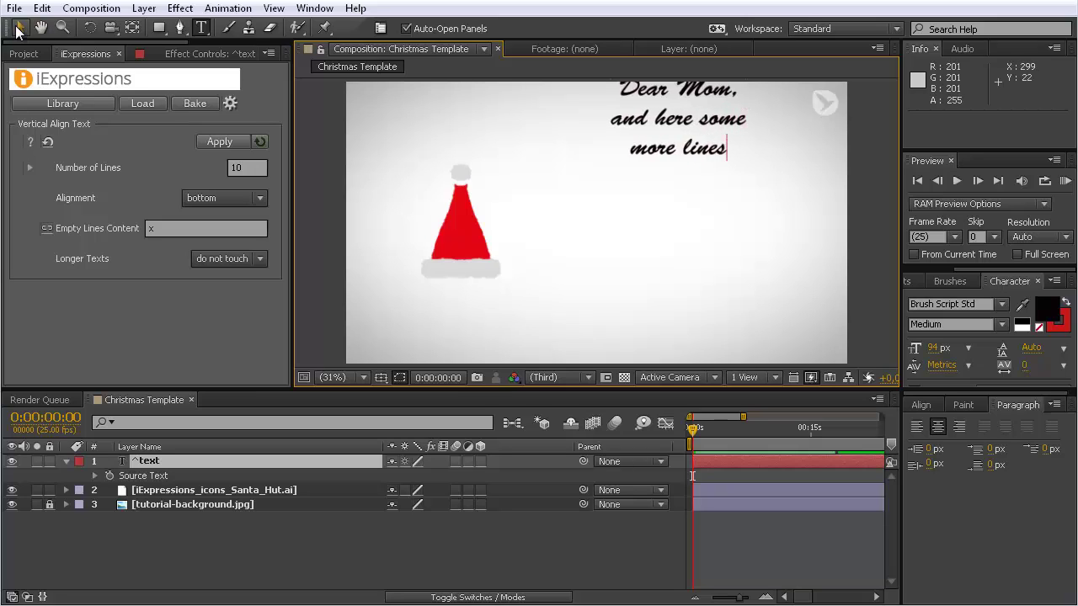
{"action": "left_click", "coordinate": [16, 30]}
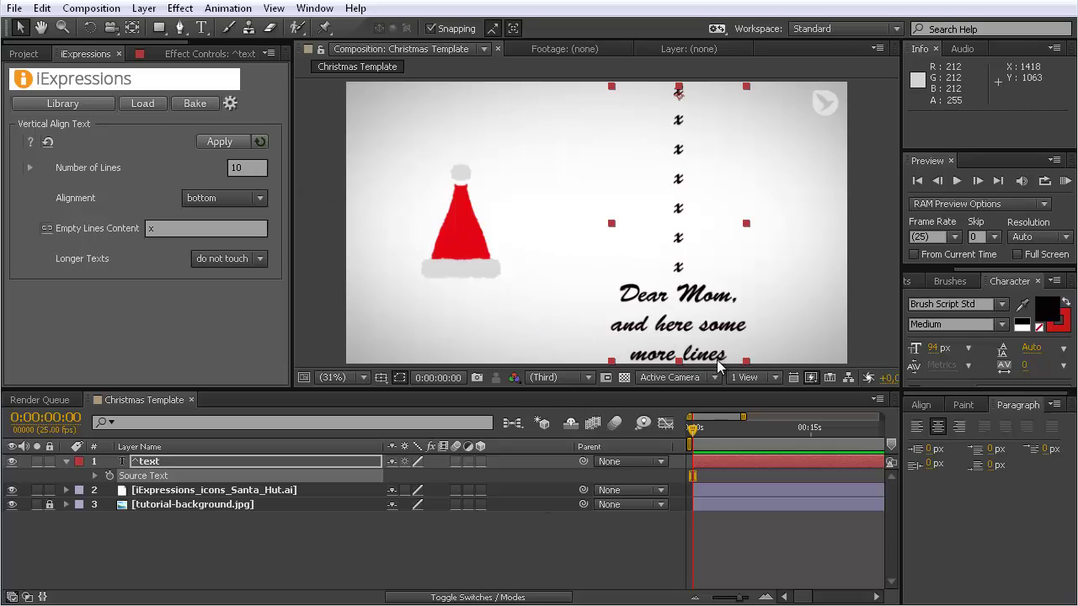
Set Number of Lines to 9 with center (higher) alignment, then nudge the text block slightly.
{"action": "left_click", "coordinate": [252, 166]}
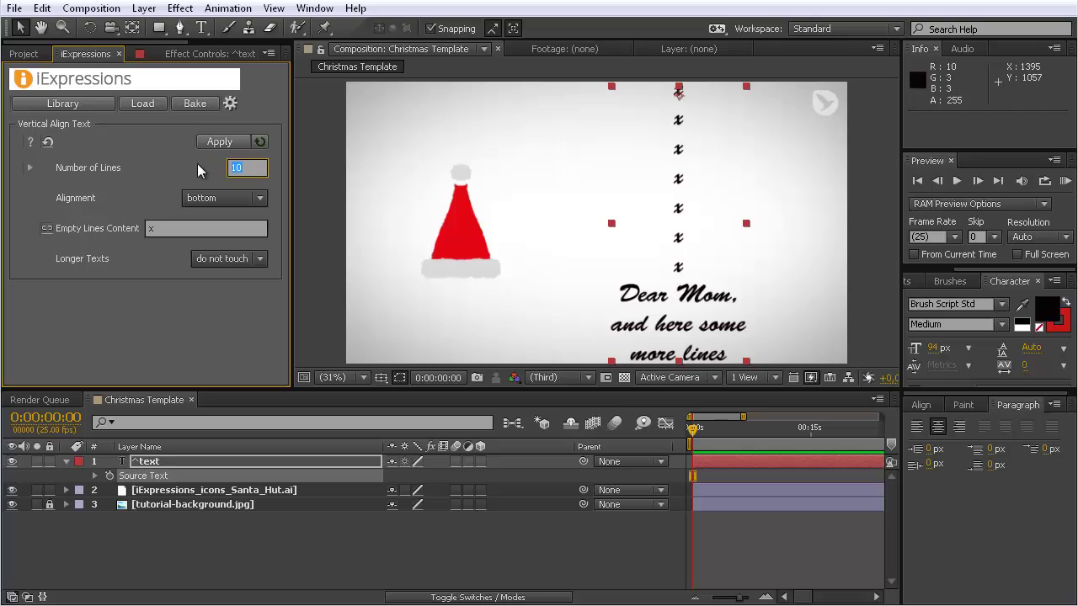
{"action": "type", "text": "9"}
{"action": "left_click", "coordinate": [221, 143]}
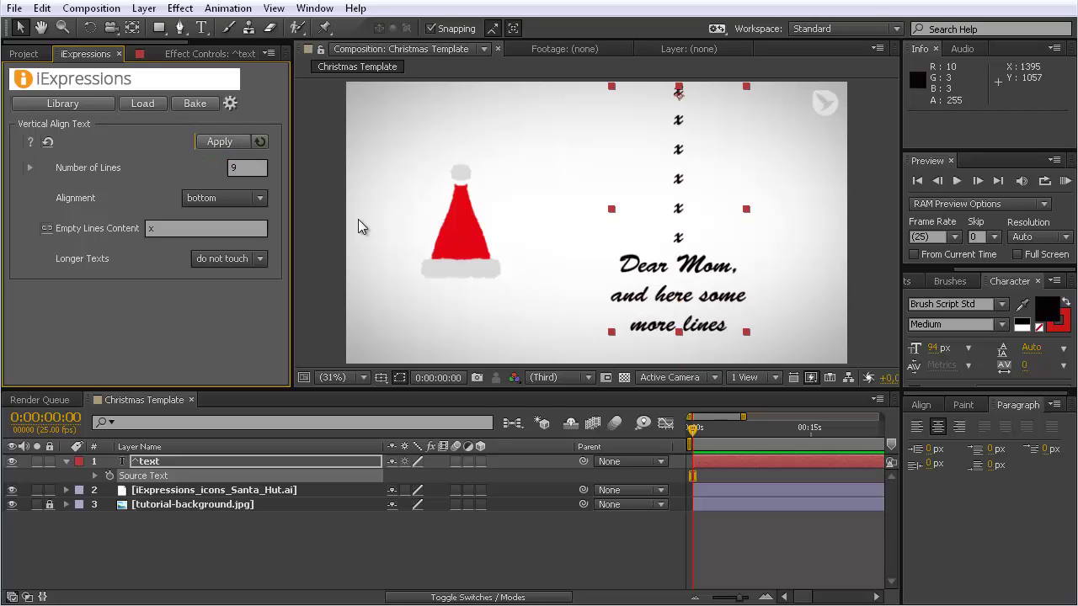
{"action": "left_click", "coordinate": [259, 198]}
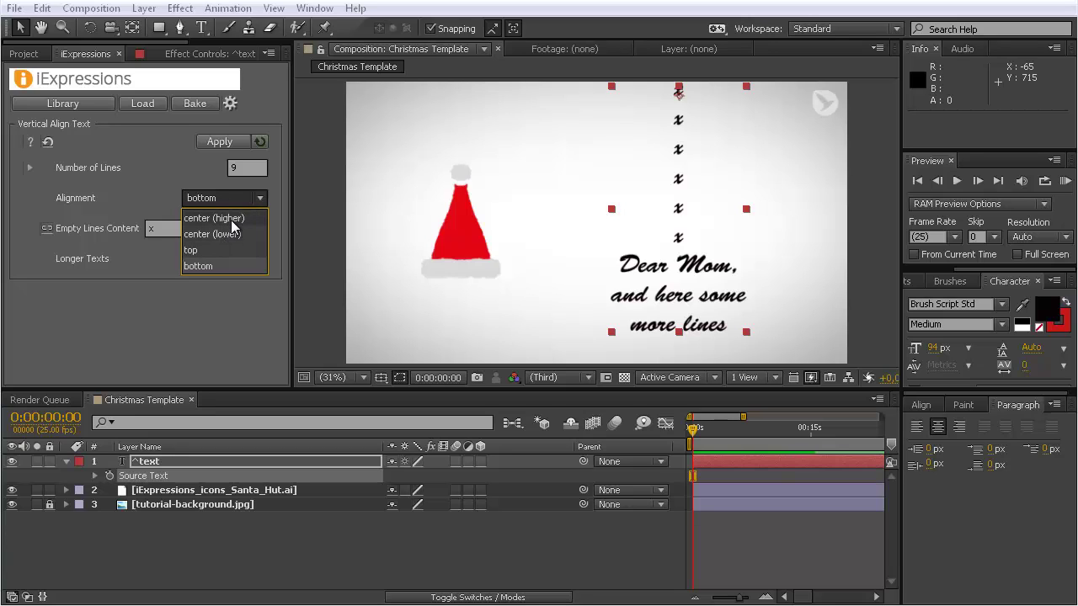
{"action": "left_click", "coordinate": [232, 219]}
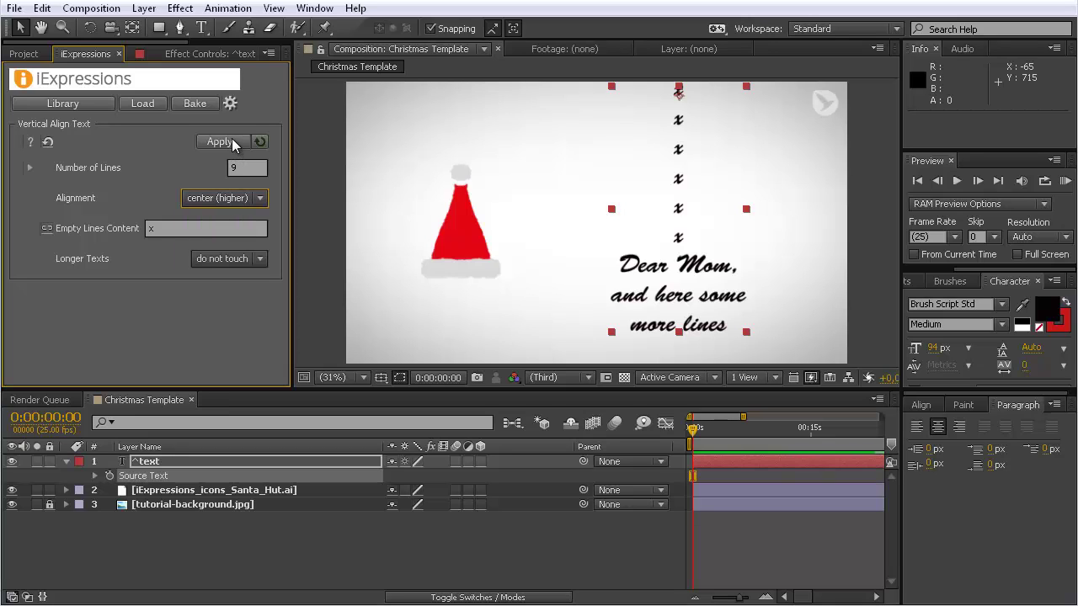
{"action": "left_click", "coordinate": [233, 143]}
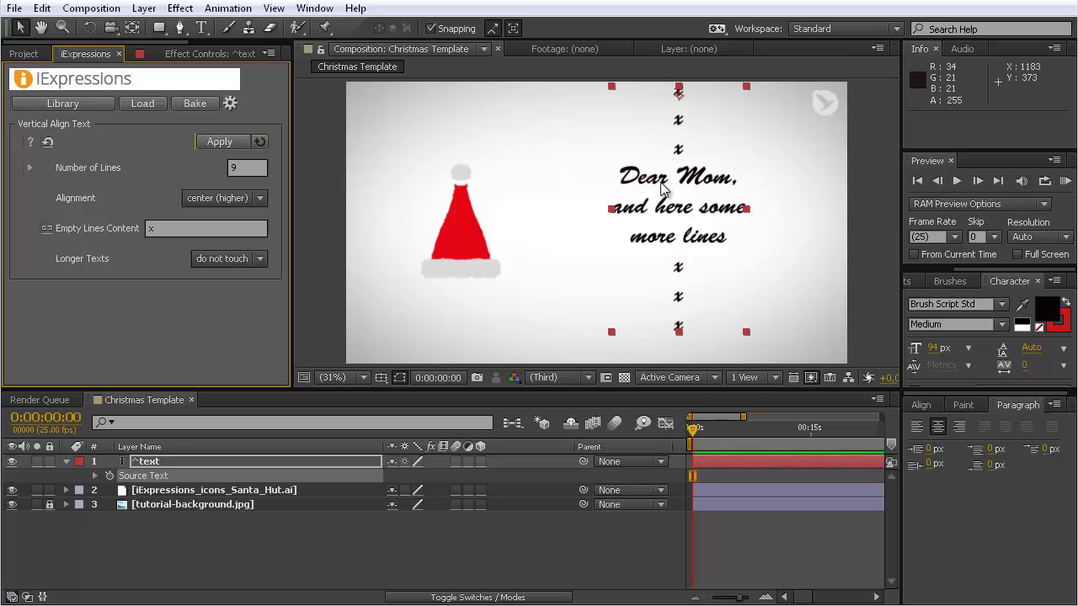
{"action": "left_click_drag", "start_coordinate": [699, 195], "coordinate": [704, 211]}
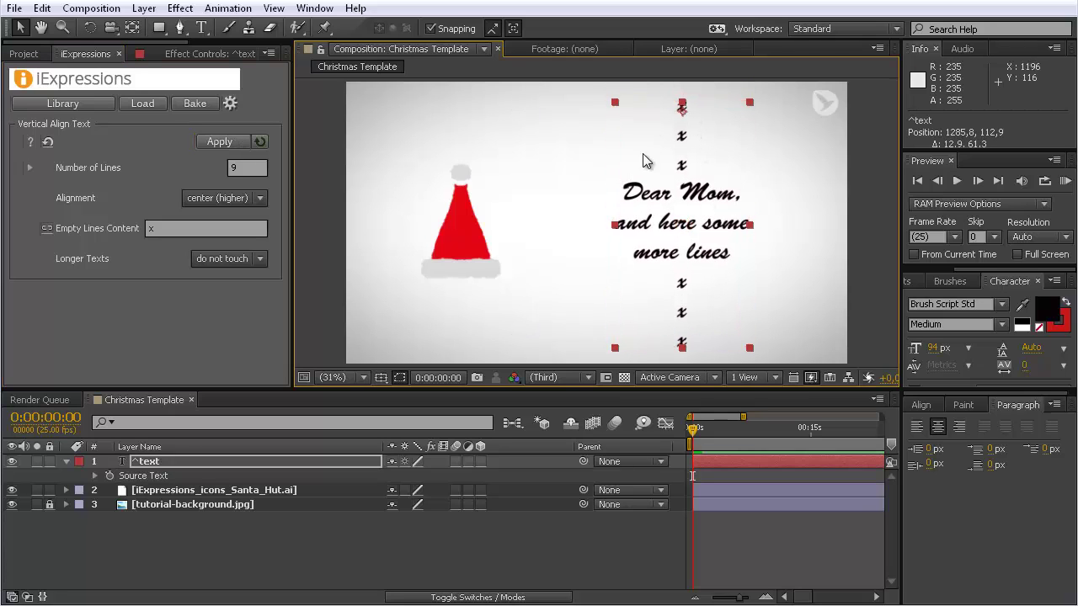
{"action": "left_click", "coordinate": [696, 242]}
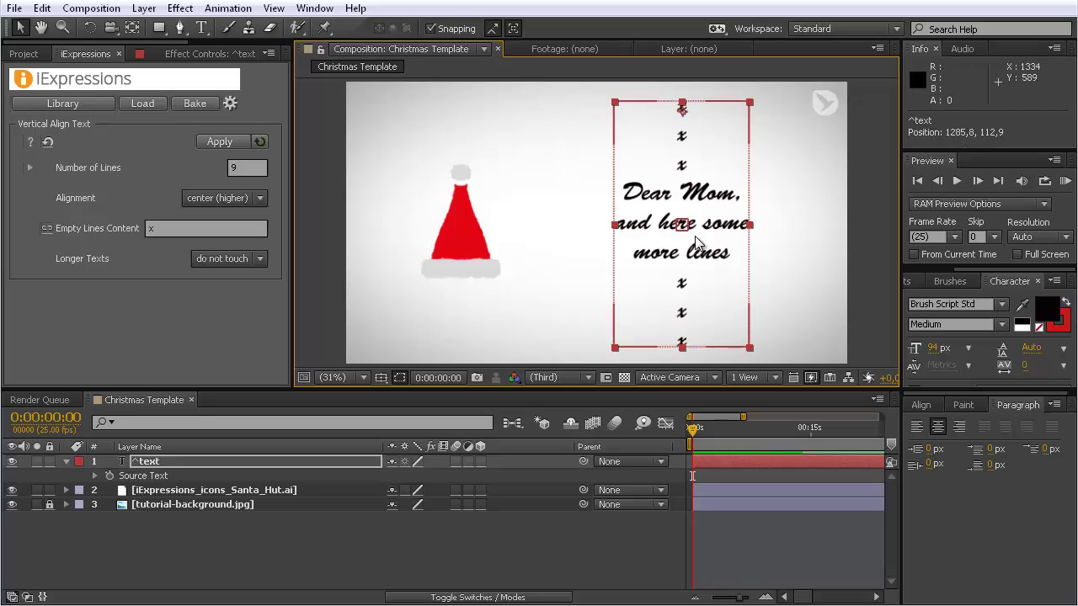
Clear the 'x' Empty Lines Content and reapply so the filler lines disappear.
{"action": "left_click", "coordinate": [177, 228]}
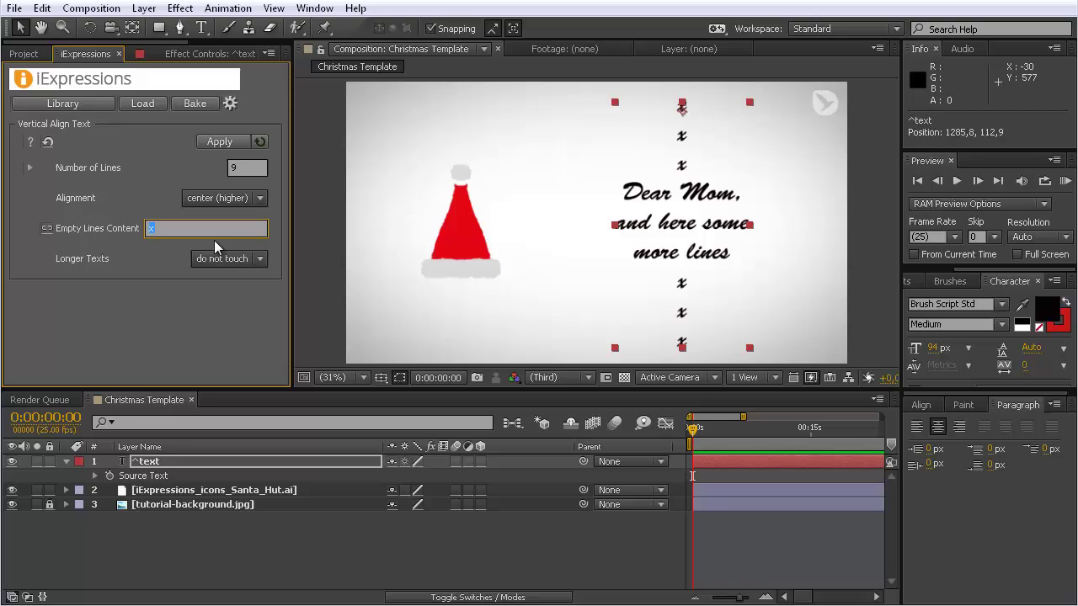
{"action": "key", "text": "BackSpace"}
{"action": "left_click", "coordinate": [235, 142]}
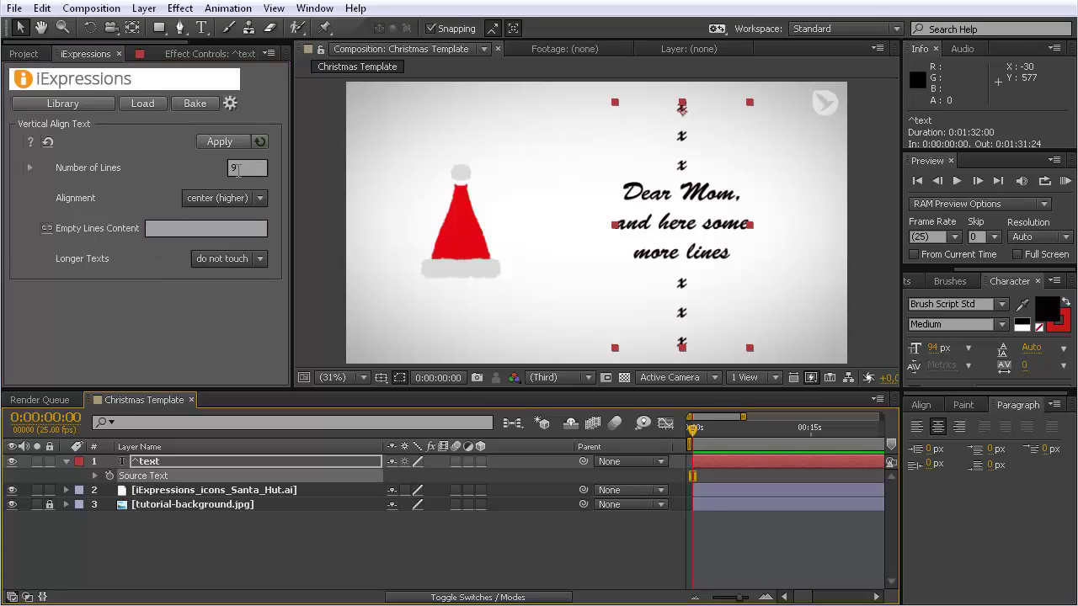
{"action": "left_click", "coordinate": [237, 141]}
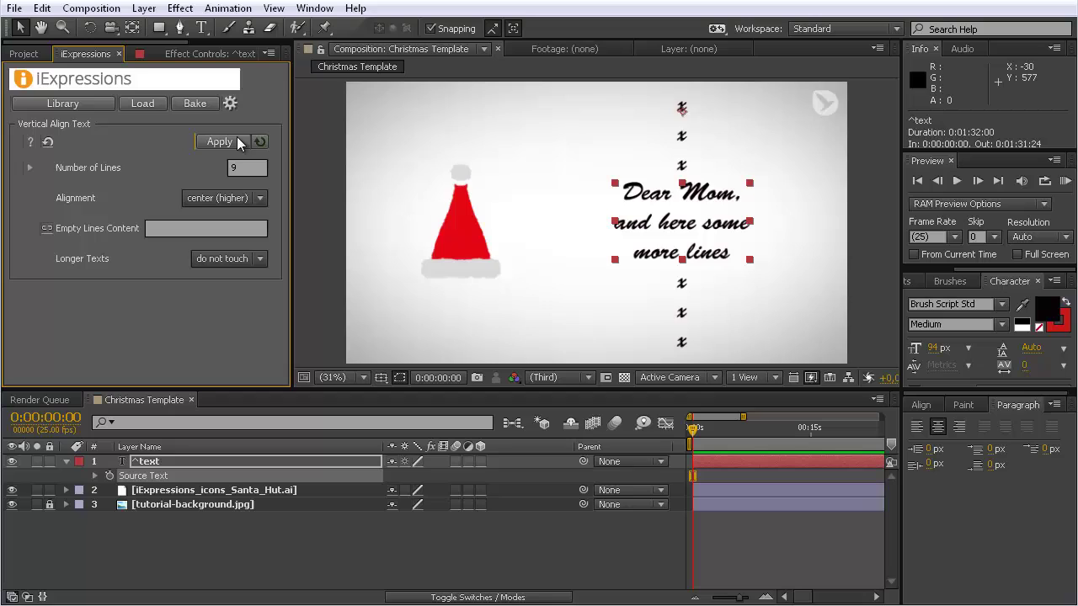
Replace the greeting text with 'single line'.
{"action": "left_click", "coordinate": [698, 236]}
{"action": "double_click", "coordinate": [698, 236]}
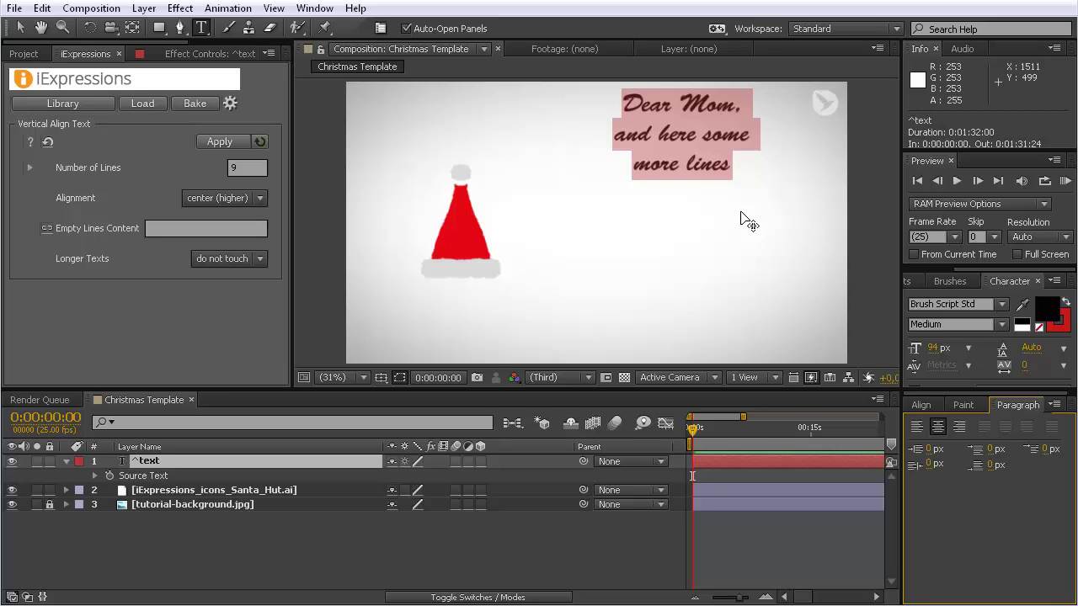
{"action": "type", "text": "single line"}
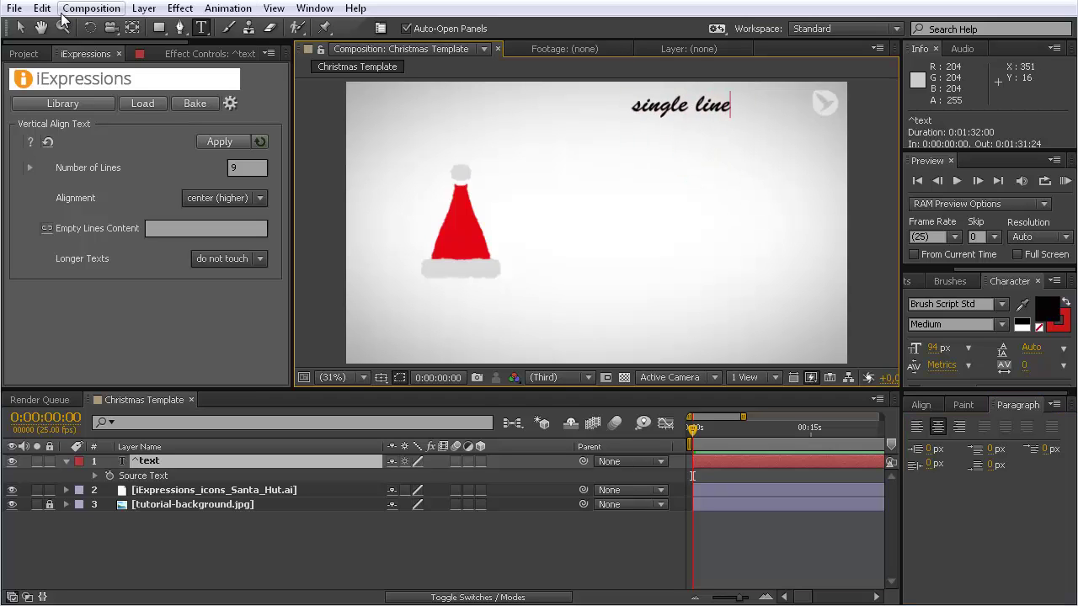
{"action": "left_click", "coordinate": [21, 28]}
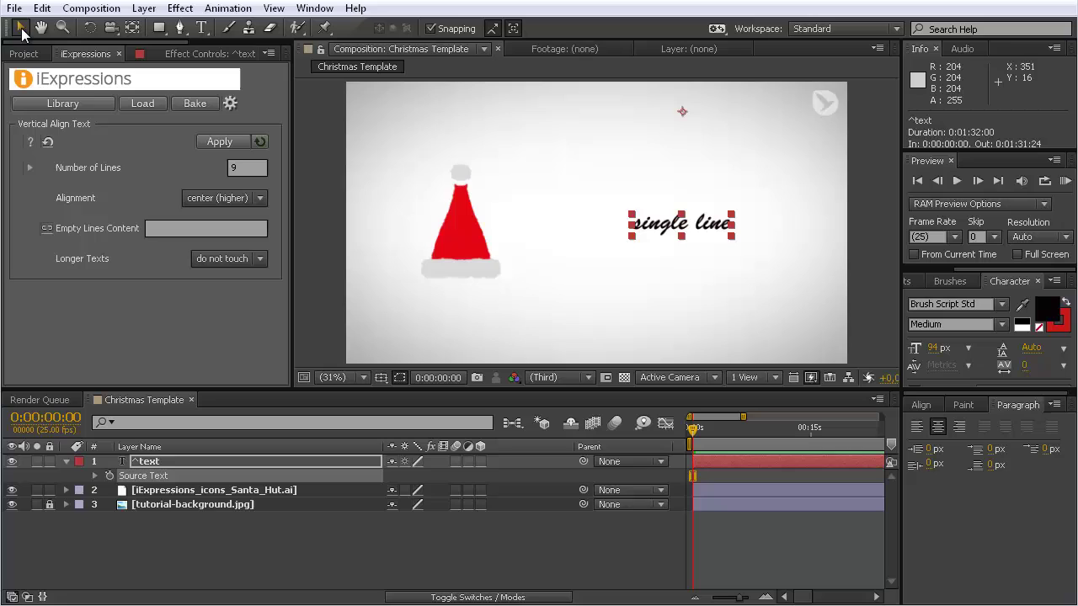
Retype the text as seven short test lines from 'sadf' to 'dsf'.
{"action": "double_click", "coordinate": [686, 226]}
{"action": "type", "text": "sadf"}
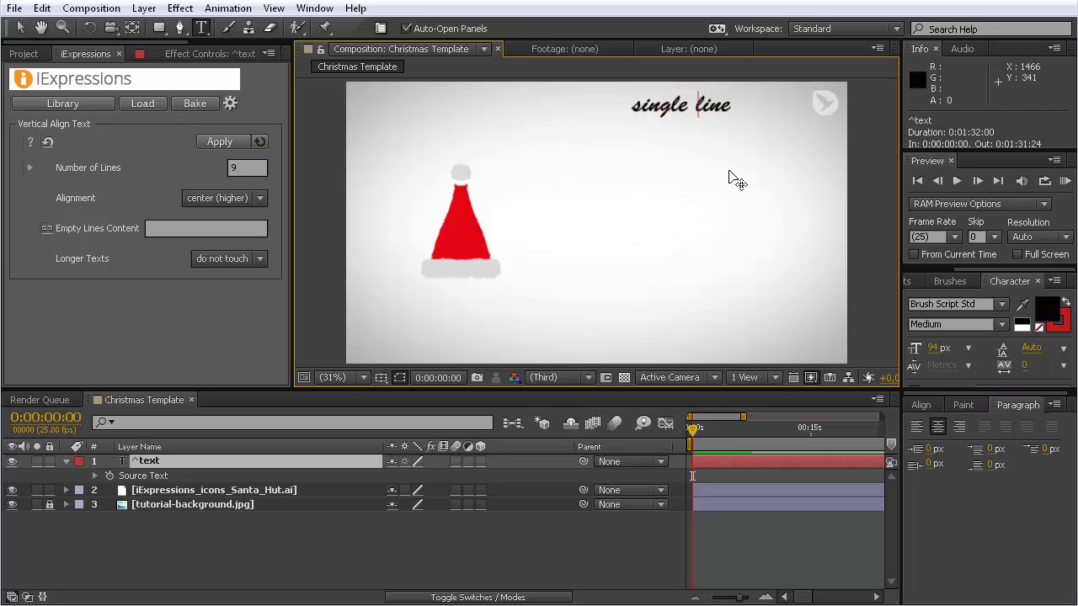
{"action": "key", "text": "Return"}
{"action": "type", "text": "adsfasd sdafsdaf sdaf sd"}
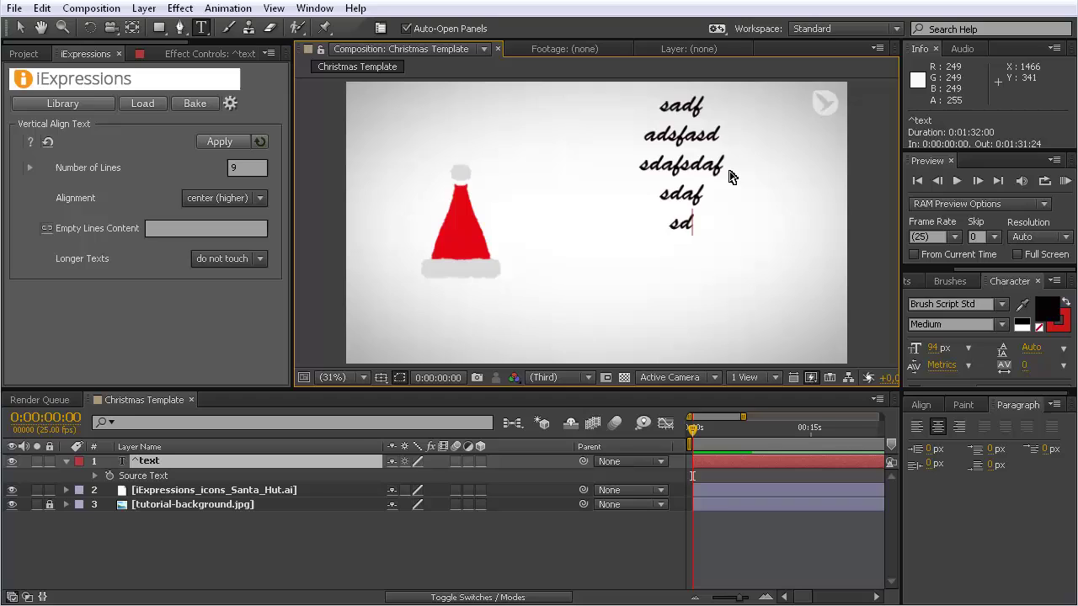
{"action": "type", "text": " sdfafa "}
{"action": "type", "text": "dsf"}
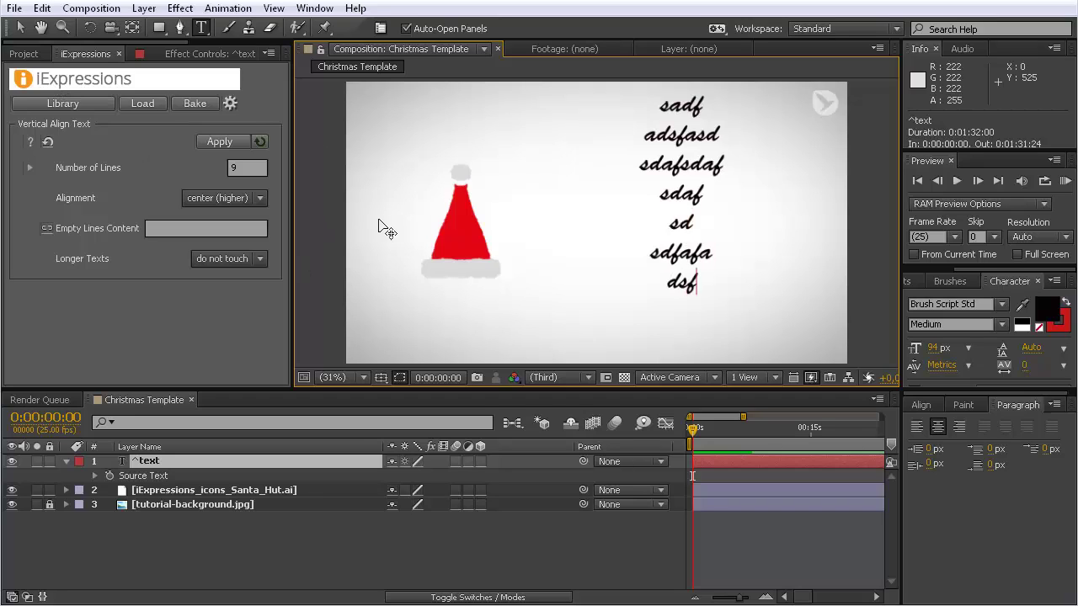
{"action": "left_click", "coordinate": [20, 28]}
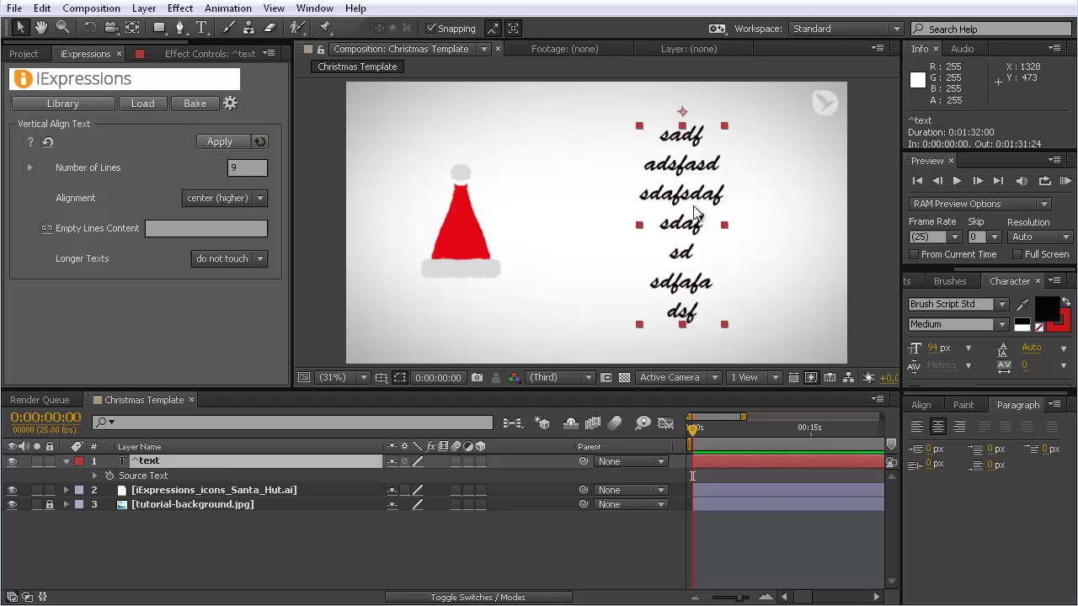
{"action": "left_click", "coordinate": [695, 214]}
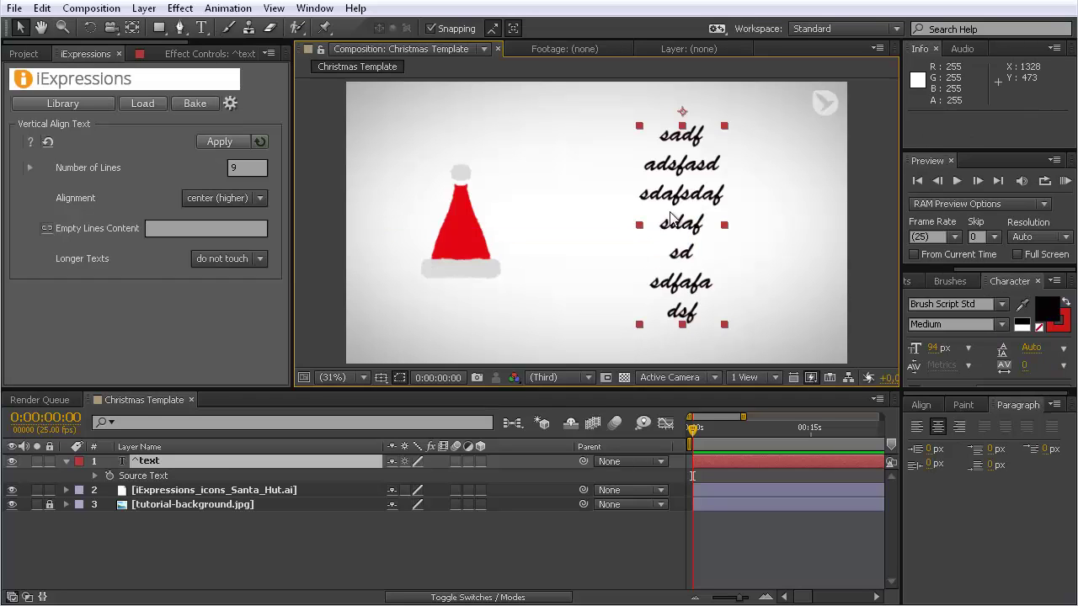
{"action": "left_click_drag", "start_coordinate": [117, 39], "coordinate": [212, 46]}
Generate comps from Chrismas Spreadsheet.csv named 'FROM SPREADSHEET | name' in this project.
{"action": "left_click", "coordinate": [205, 52]}
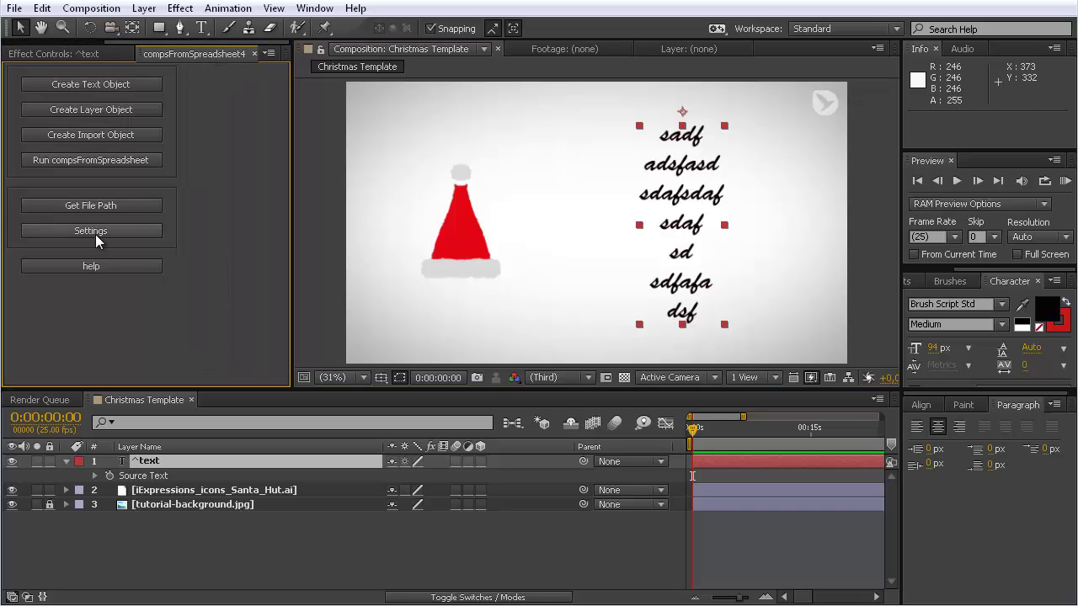
{"action": "left_click", "coordinate": [91, 159]}
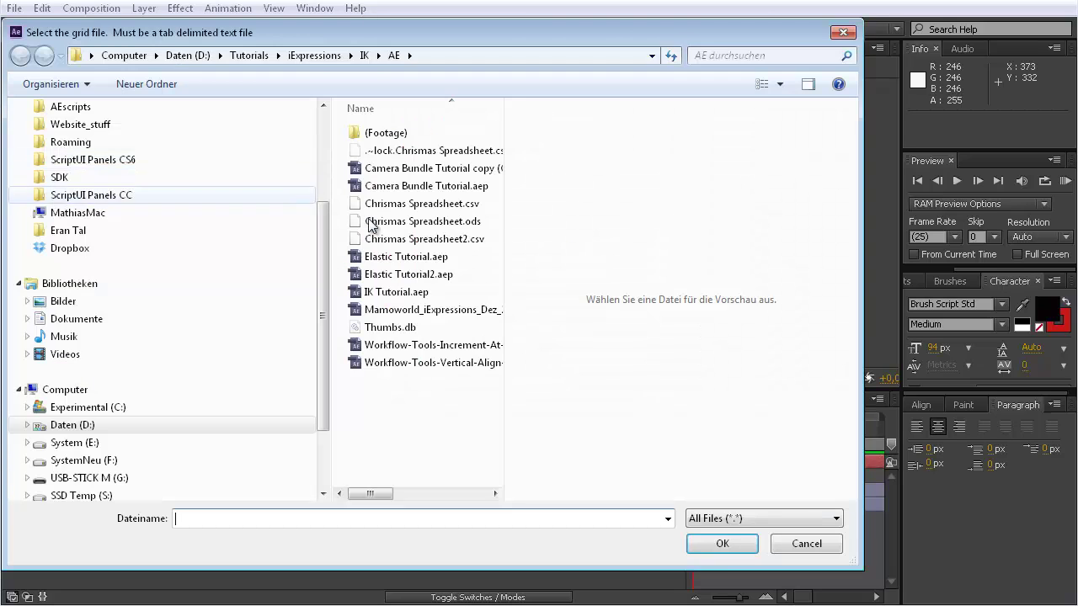
{"action": "left_click", "coordinate": [408, 205]}
{"action": "left_click", "coordinate": [719, 544]}
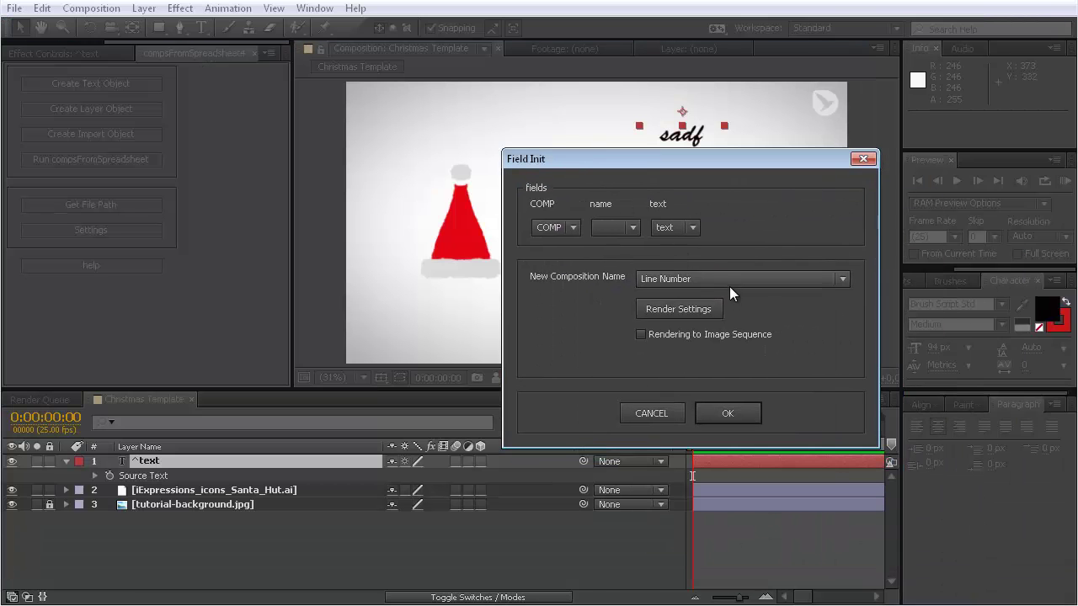
{"action": "left_click", "coordinate": [729, 281]}
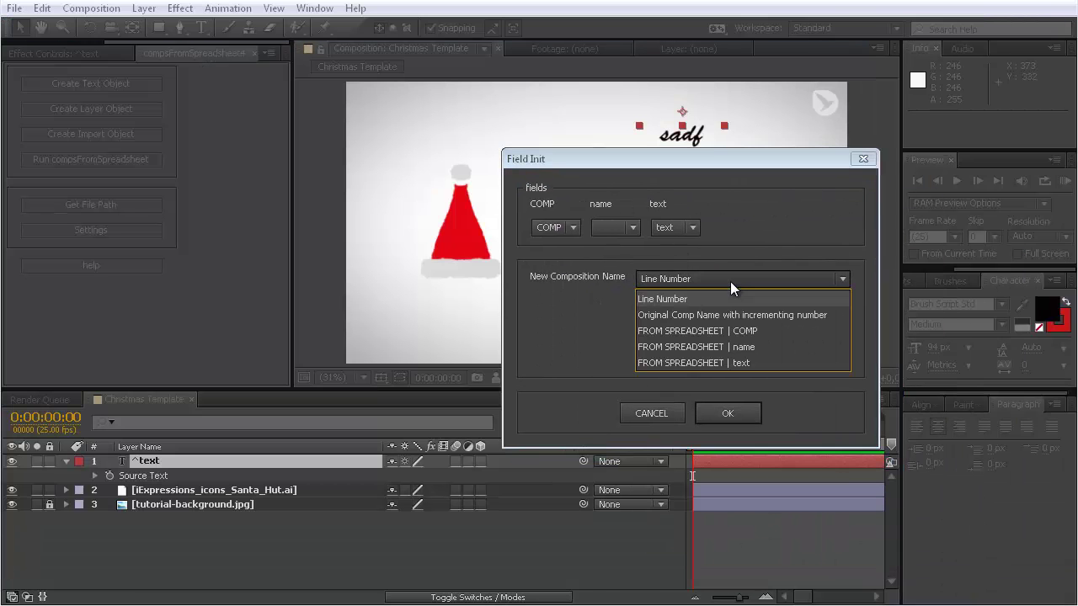
{"action": "left_click", "coordinate": [713, 347]}
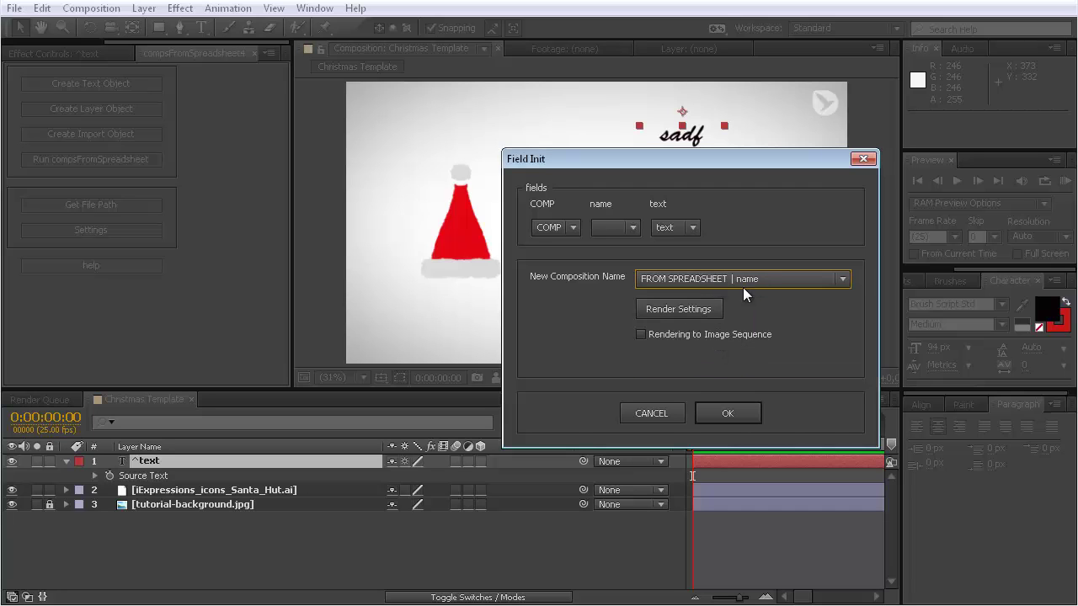
{"action": "left_click", "coordinate": [727, 414]}
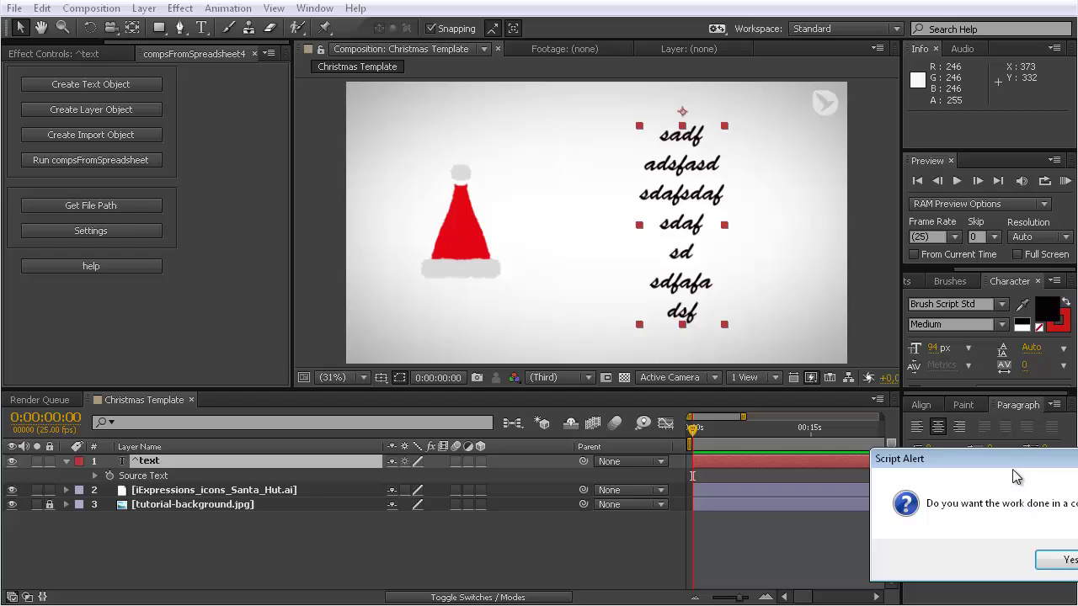
{"action": "left_click_drag", "start_coordinate": [981, 460], "coordinate": [670, 320]}
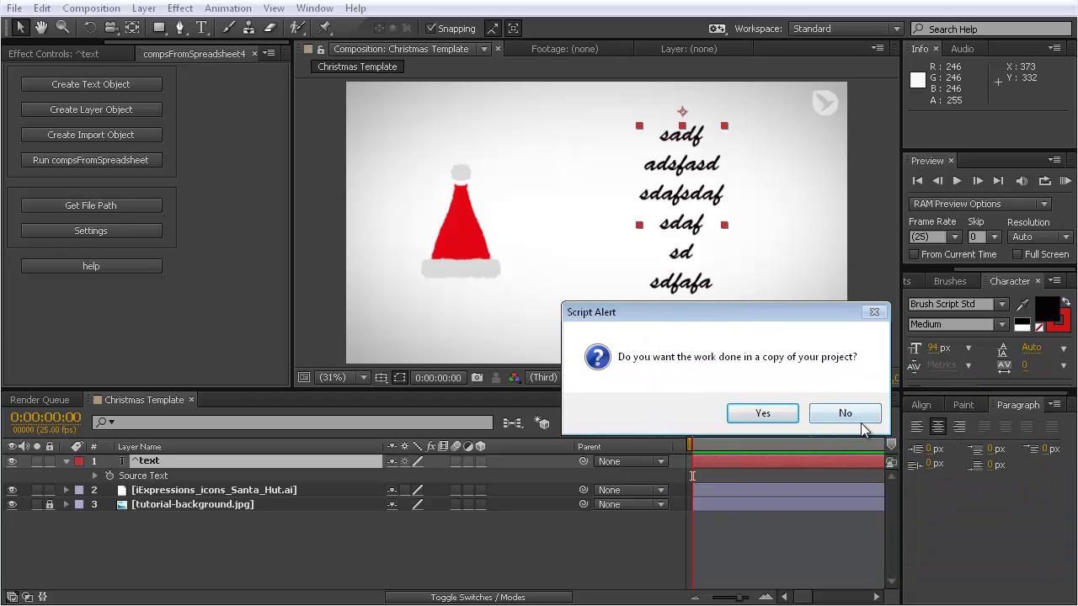
{"action": "left_click", "coordinate": [845, 414]}
Expand the compsFromSpreadsheet folder and open the generated Amy and Peter comps.
{"action": "scroll", "coordinate": [25, 53], "scroll_direction": "up", "scroll_amount": 3}
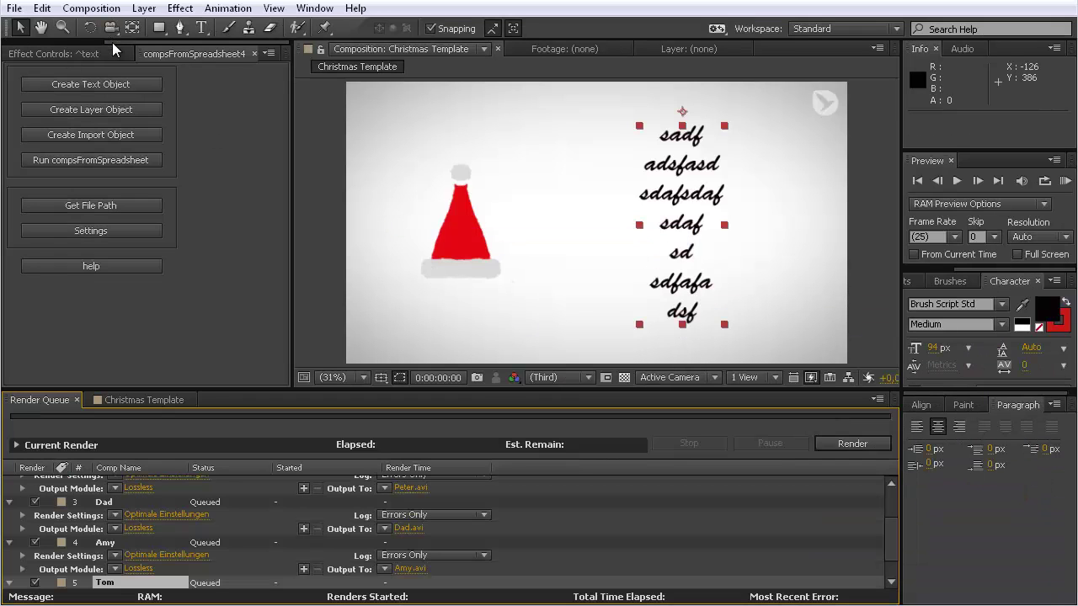
{"action": "left_click", "coordinate": [27, 54]}
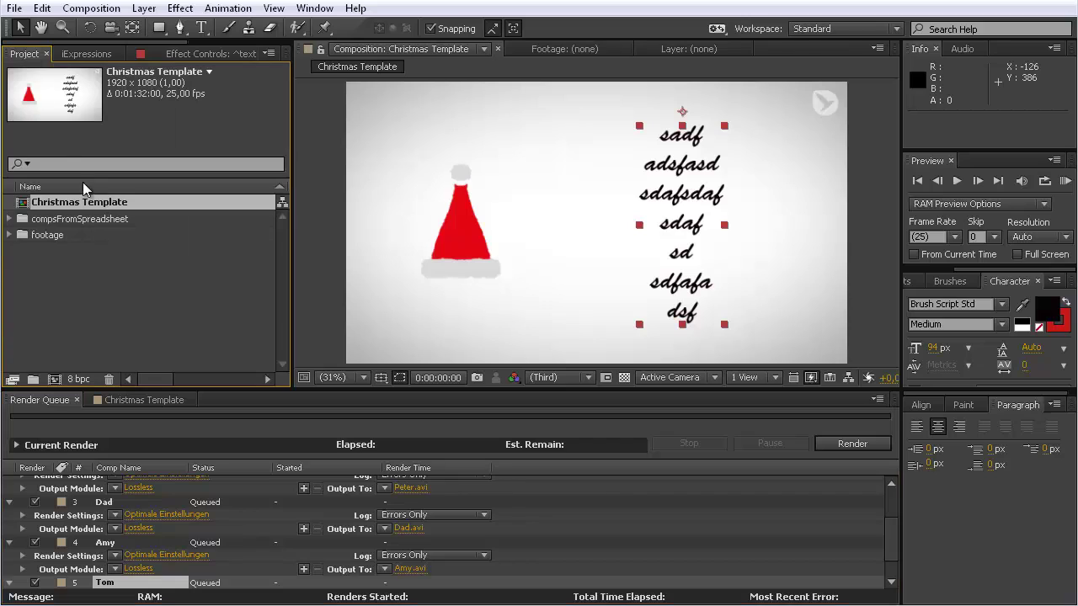
{"action": "left_click", "coordinate": [9, 219]}
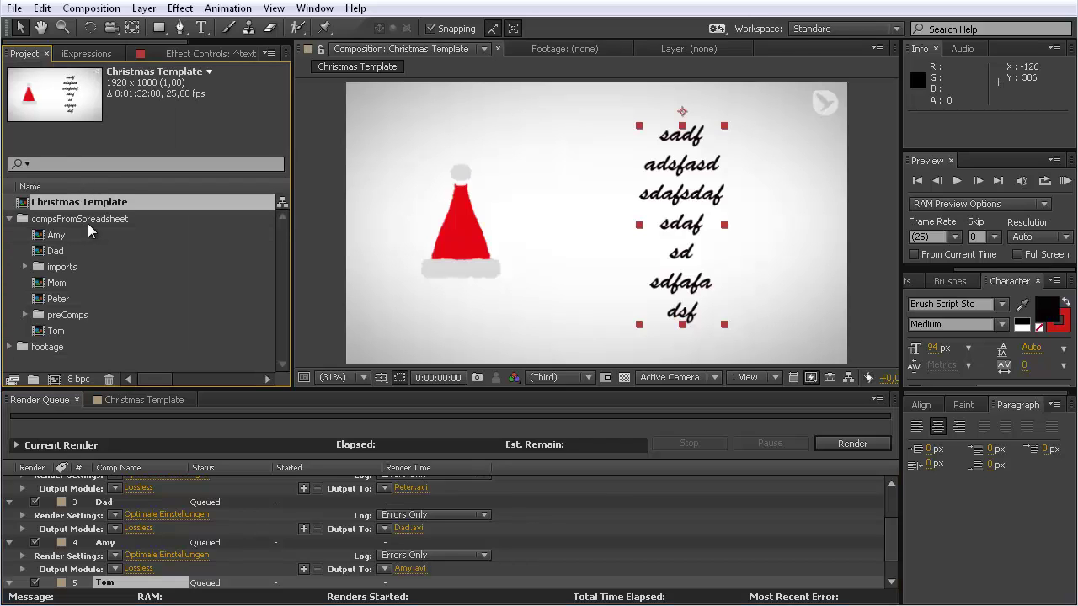
{"action": "double_click", "coordinate": [51, 235]}
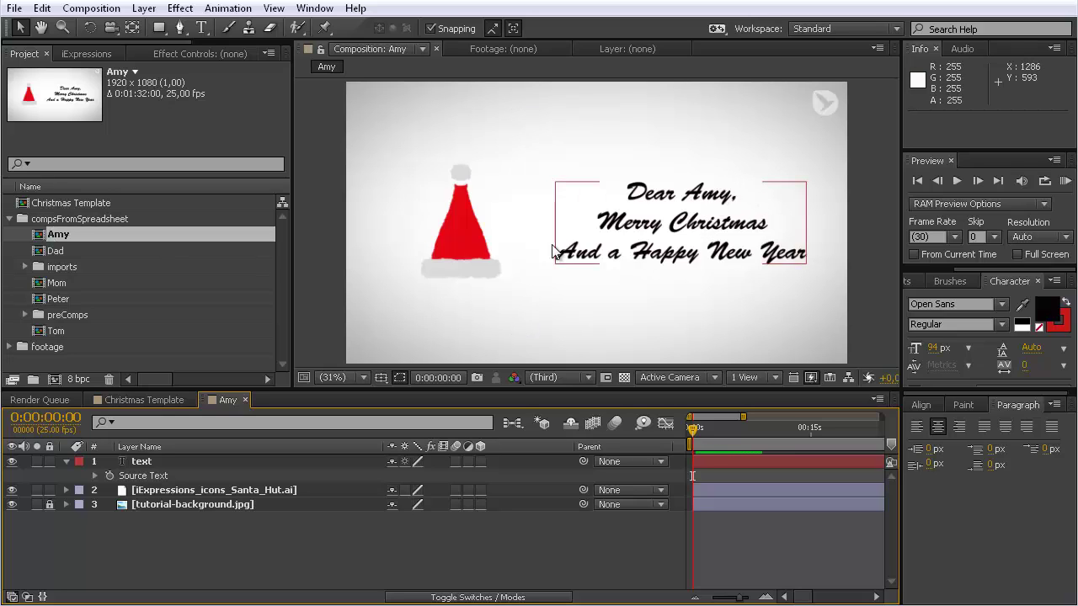
{"action": "double_click", "coordinate": [58, 299]}
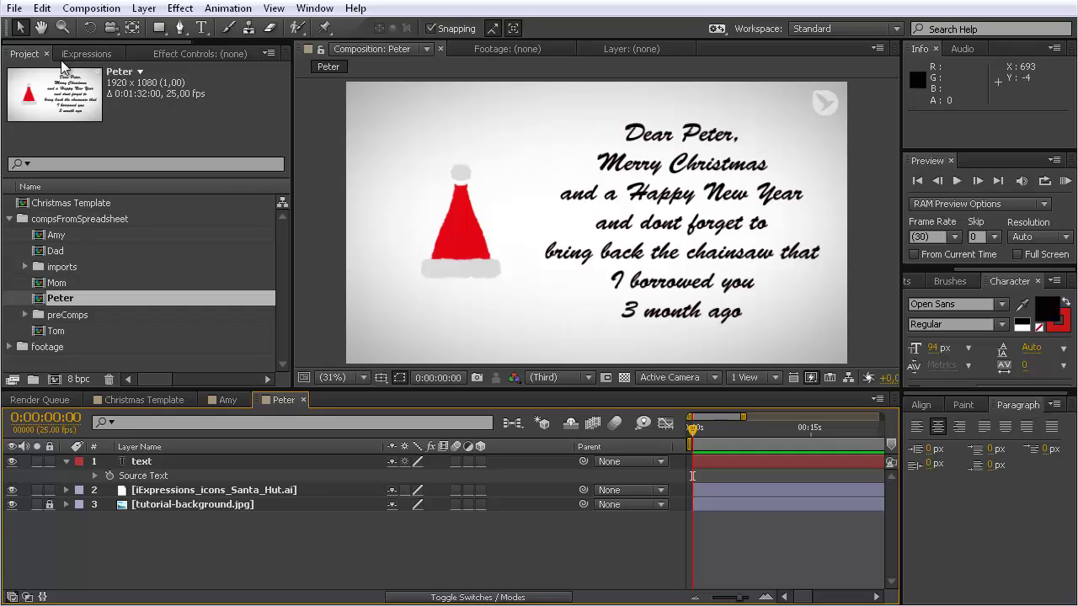
Switch to the iExpressions panel showing the 9-line, center (higher) settings.
{"action": "left_click", "coordinate": [85, 53]}
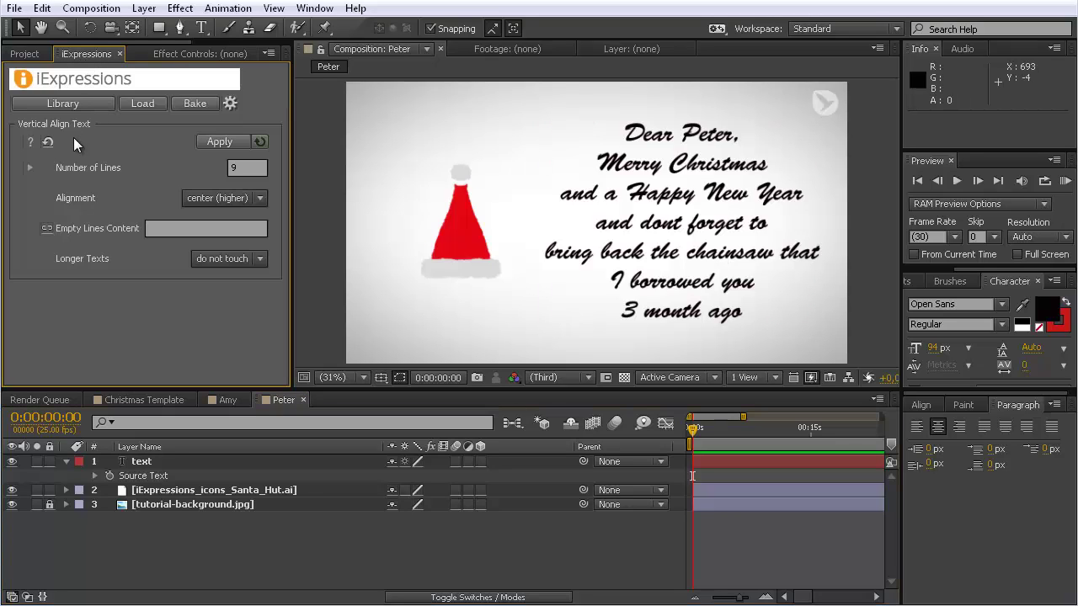